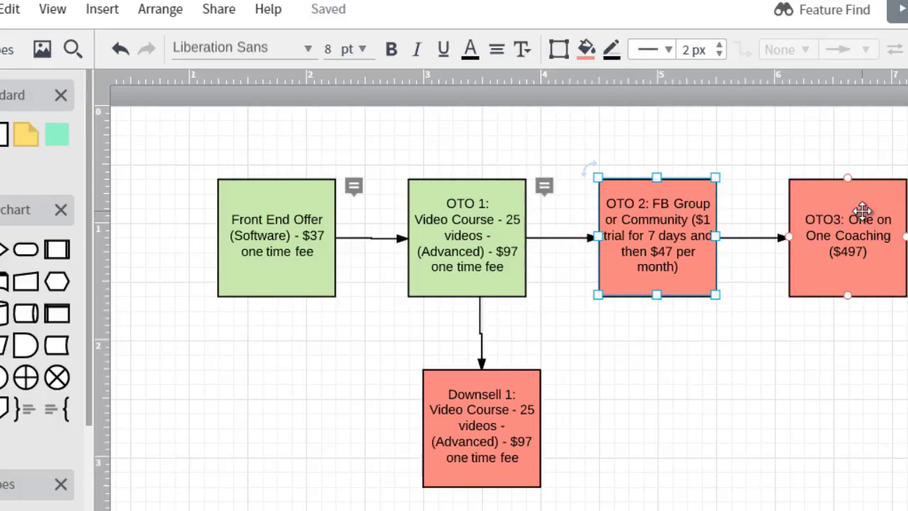
- Examine the funnel flowchart's offer boxes, comparing Front End Offer, OTO 1, OTO 2, OTO3 and Downsell 1
click(859, 209)
click(471, 412)
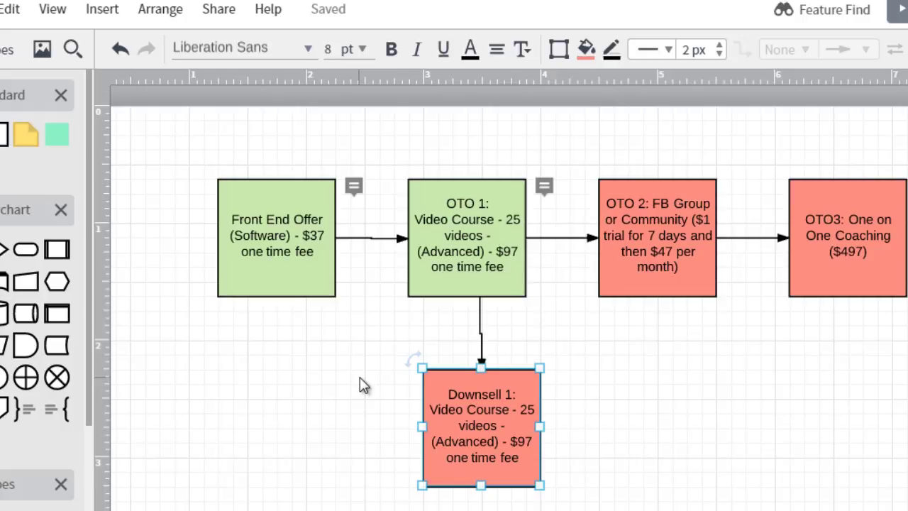
click(305, 240)
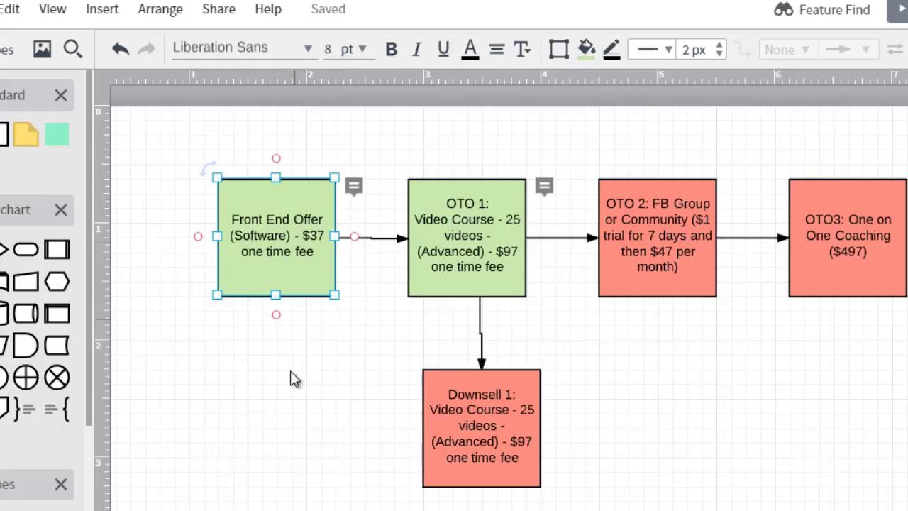
click(441, 261)
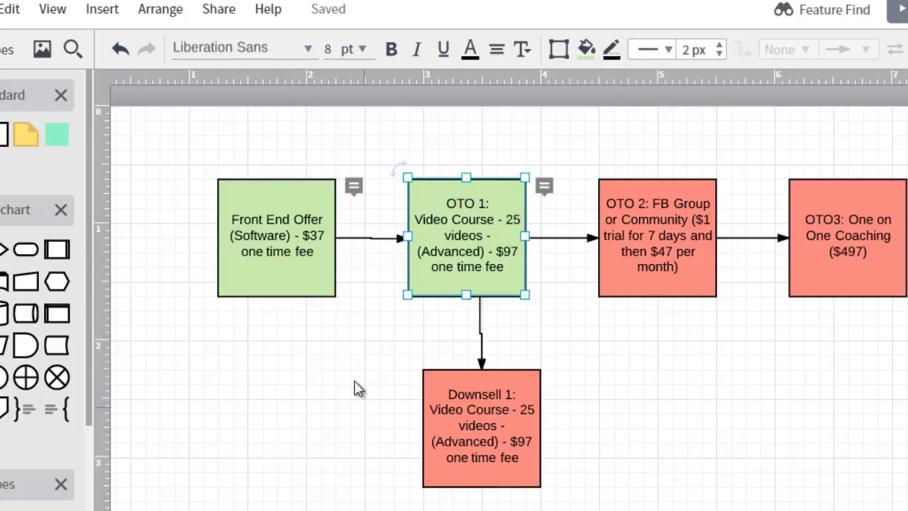
click(320, 255)
click(485, 209)
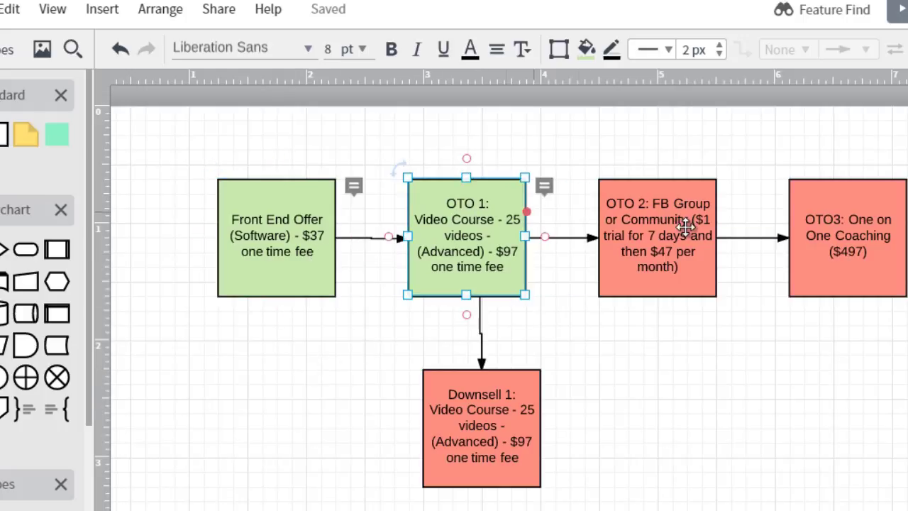
click(677, 269)
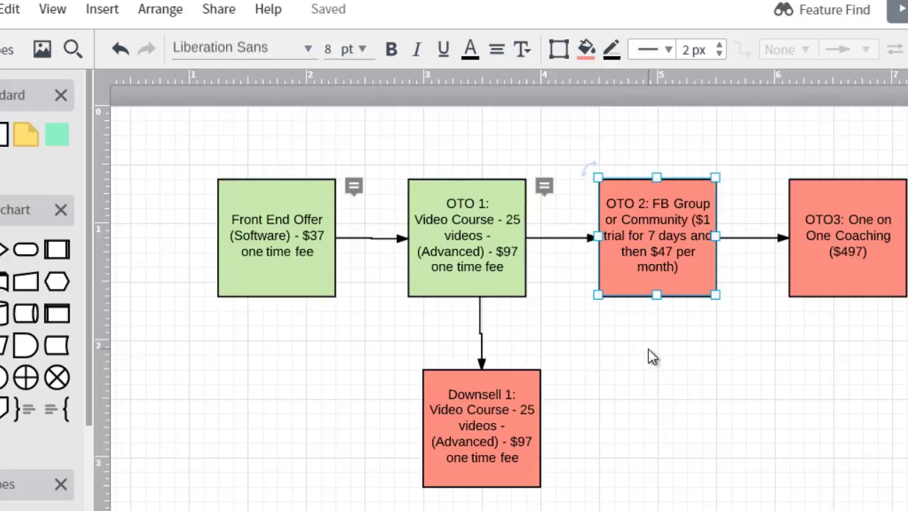
click(330, 348)
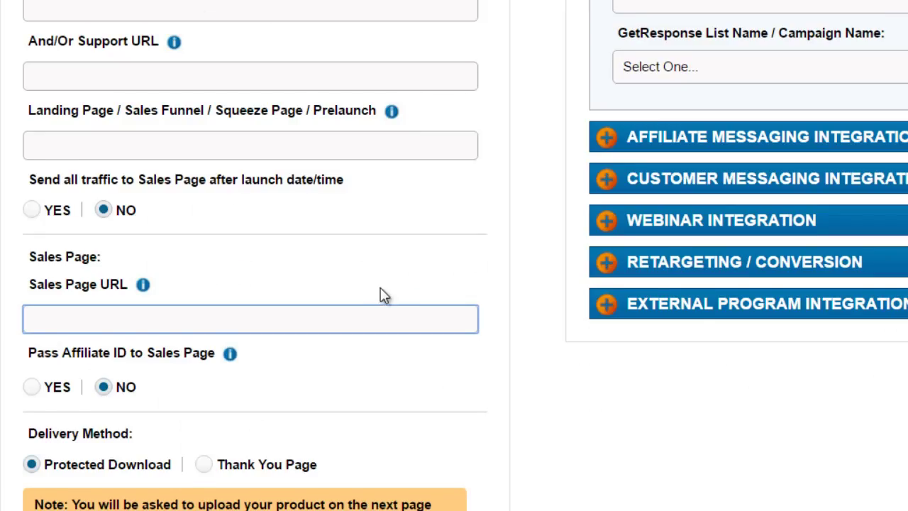
- In the JVZoo product form, enter "Product Name (OTO2)" as the product name
scroll(397, 290, up, 10)
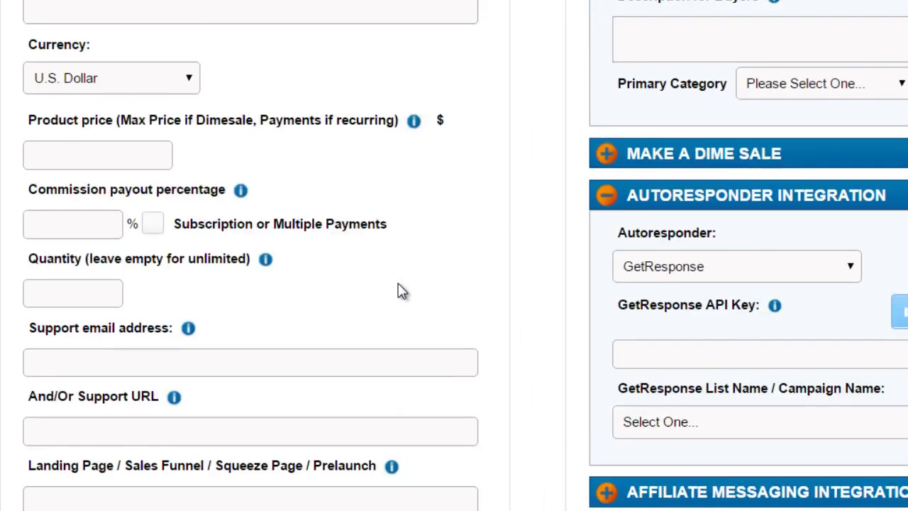
click(45, 208)
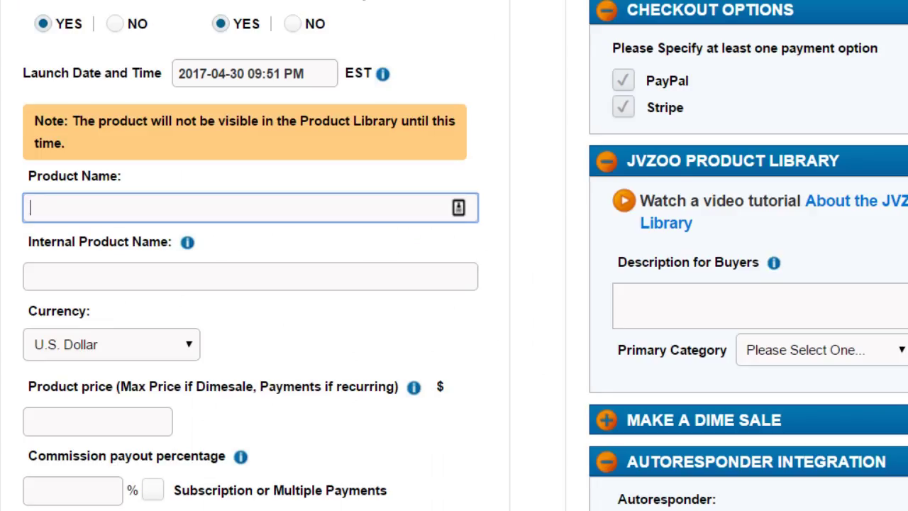
text(Product Name )
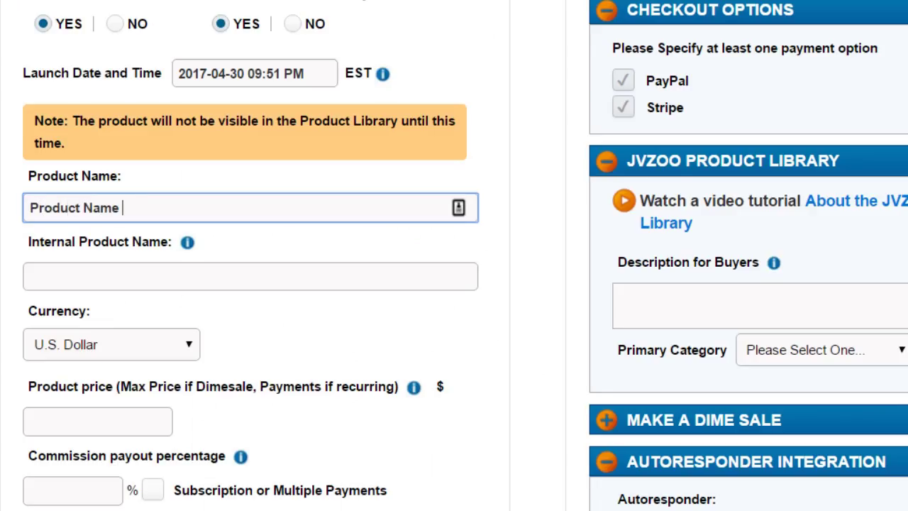
text((OTO2))
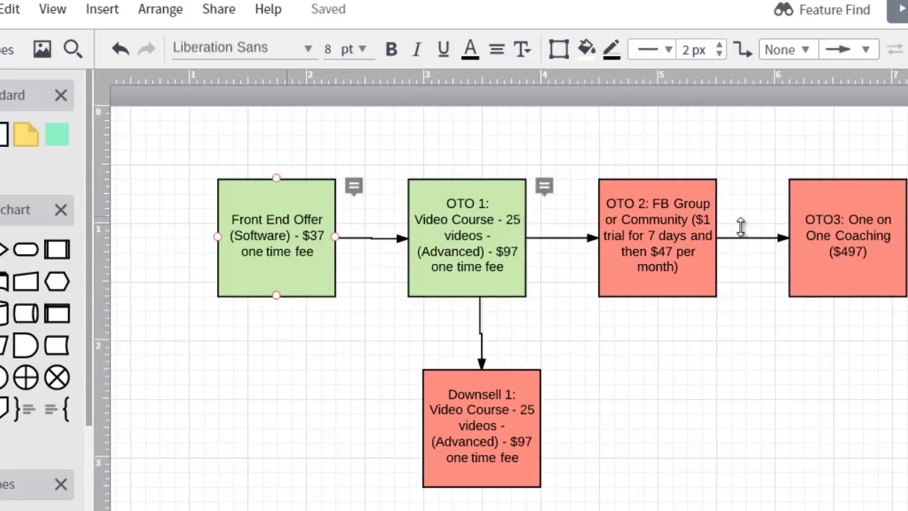
- Back in the Lucidchart flowchart, examine the Front End Offer, OTO 1 and Downsell 1 boxes and the connection between the first two
click(281, 254)
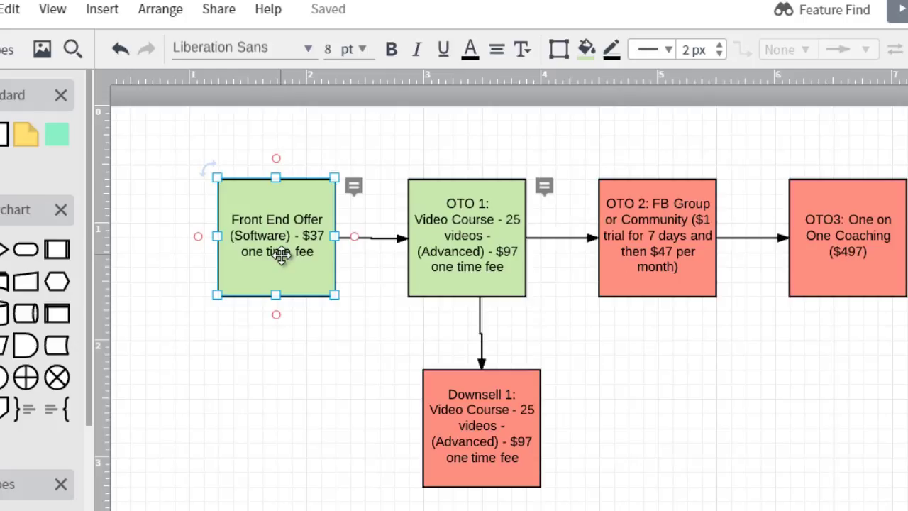
click(474, 235)
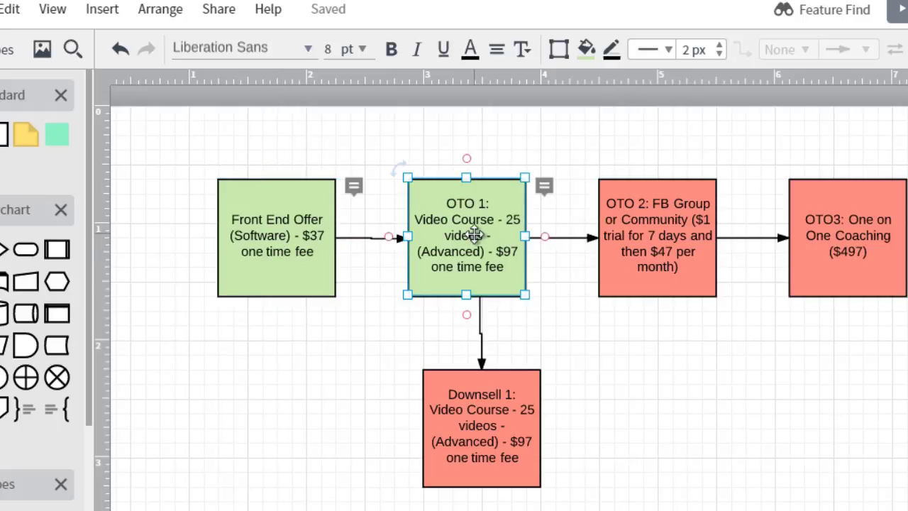
click(483, 417)
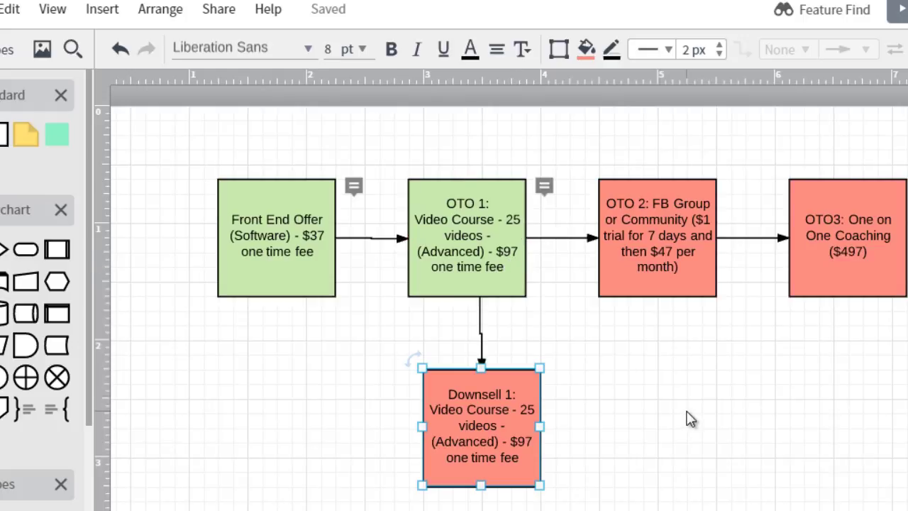
drag(149, 144, 501, 271)
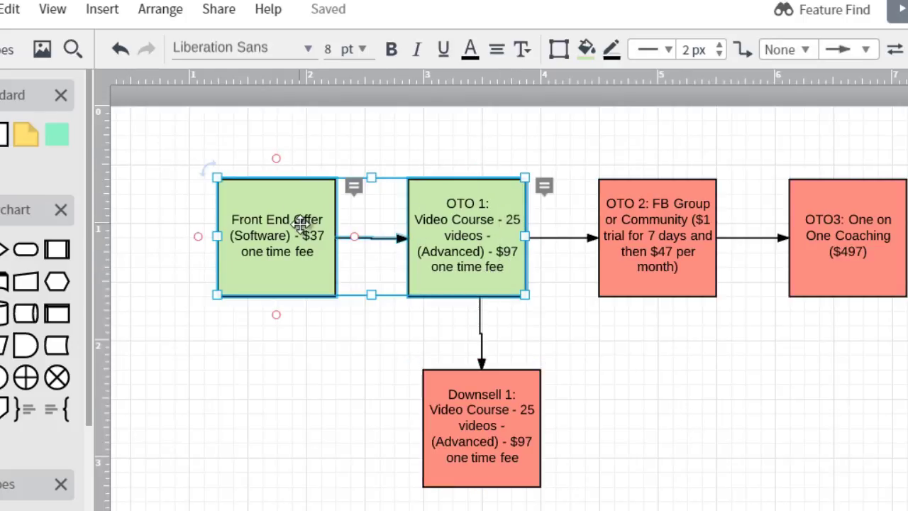
key(Escape)
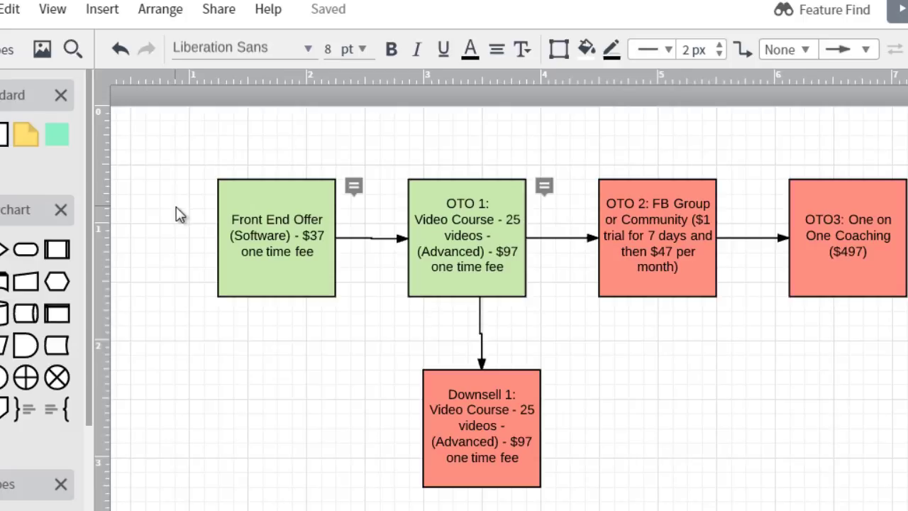
drag(184, 183, 394, 269)
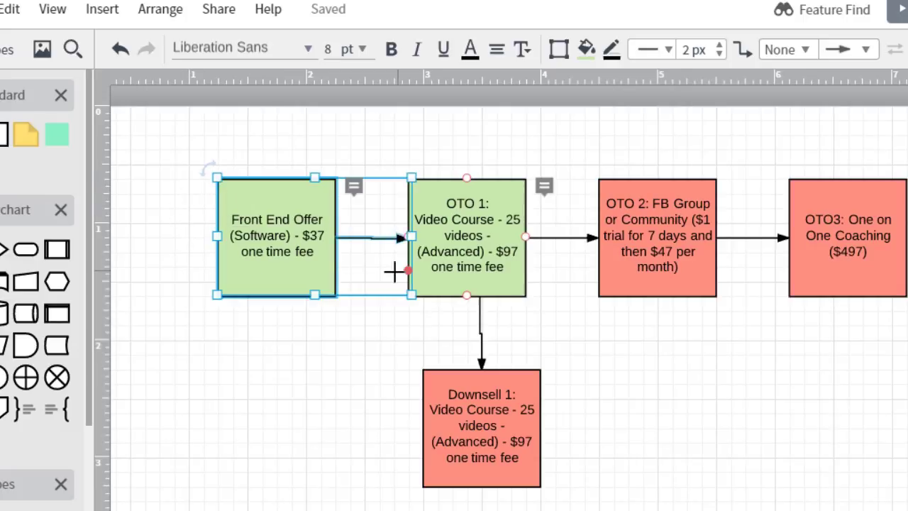
click(150, 183)
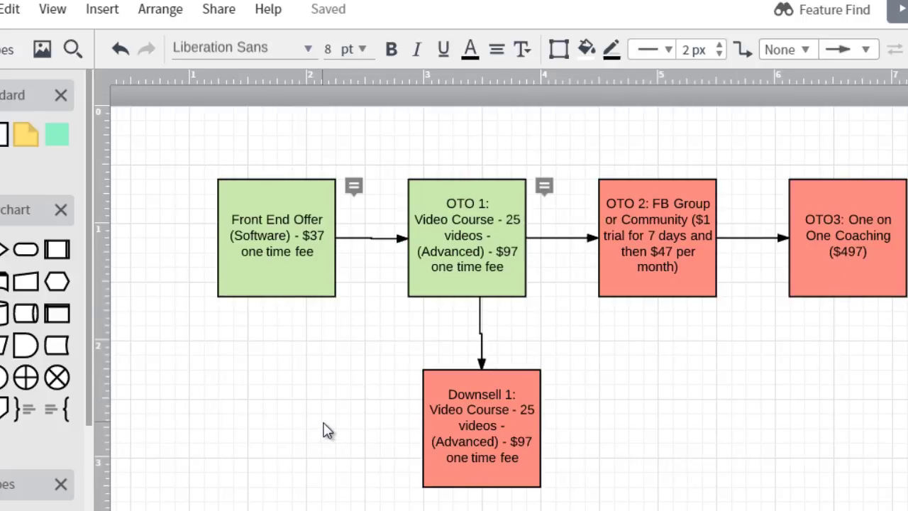
- Copy the Front End Offer box's text from the flowchart and paste it into the blank Word document
double_click(285, 243)
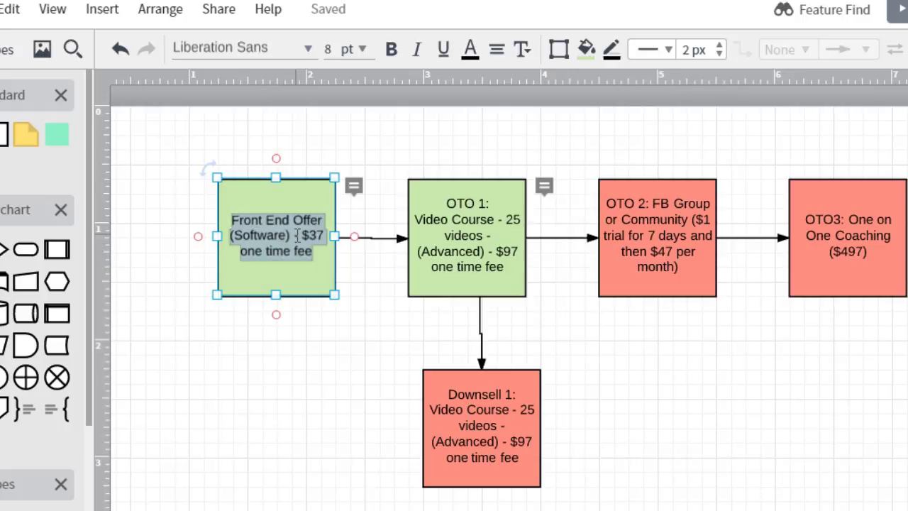
right_click(297, 237)
click(324, 250)
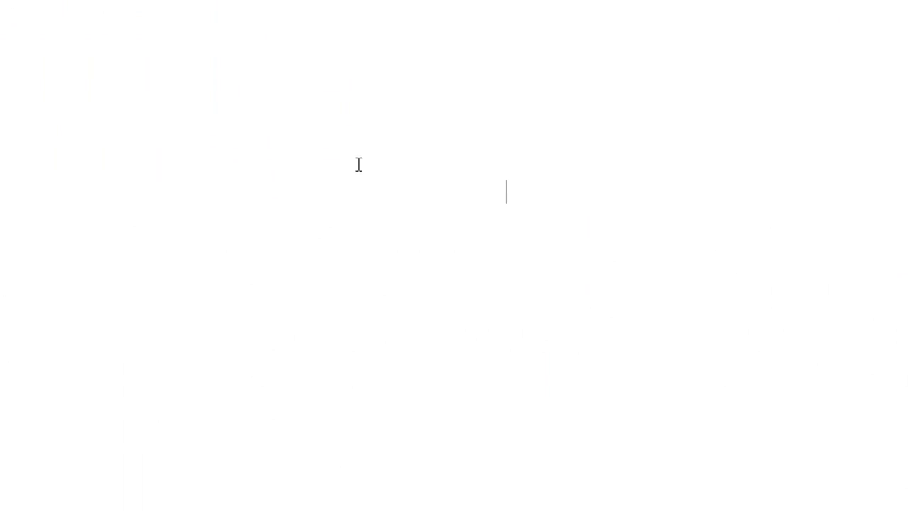
click(373, 152)
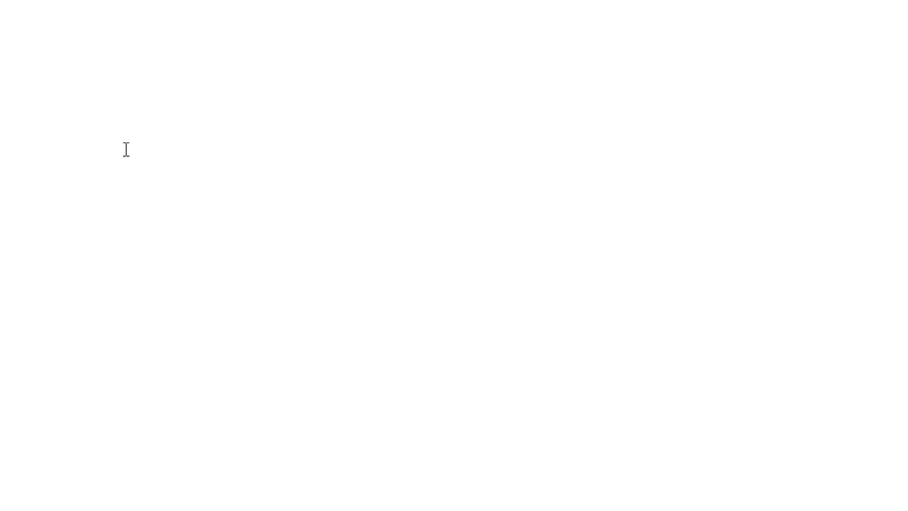
key(ctrl+v)
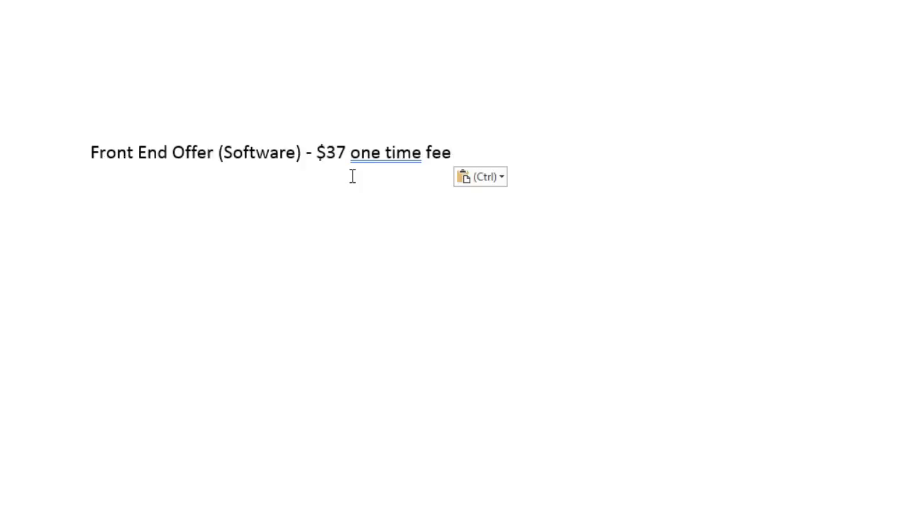
- Expand the pasted line to "IF YOU BUY [Front End Offer (Software) - $37 one time fee] THEN...." and add a new line after it
text(IF TH)
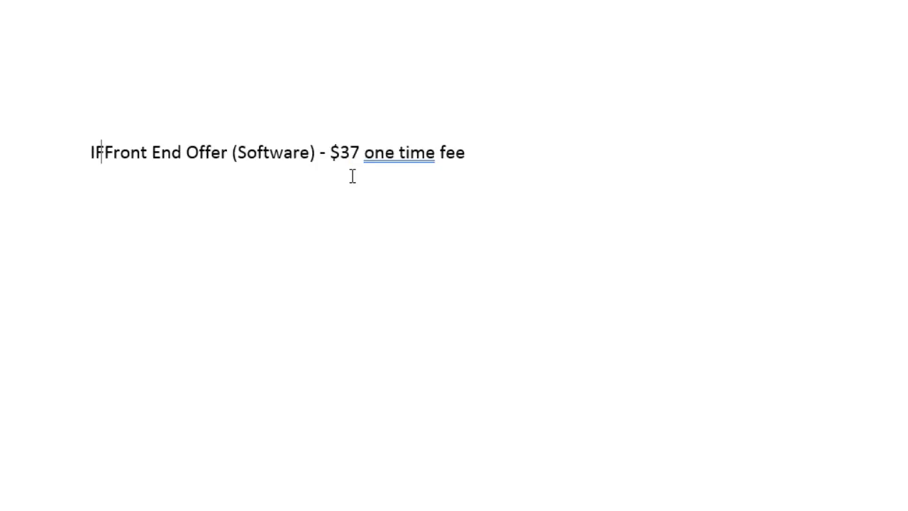
key(BackSpace)
key(BackSpace)
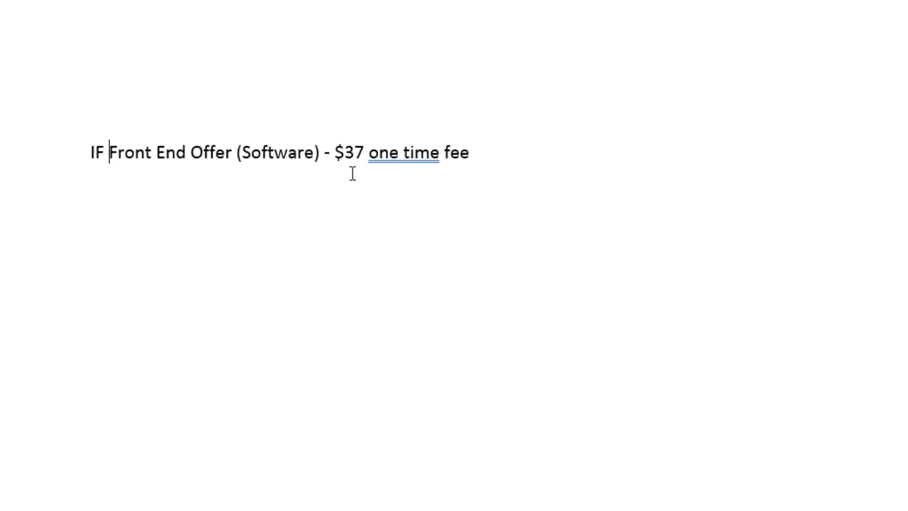
text(YOU BUY )
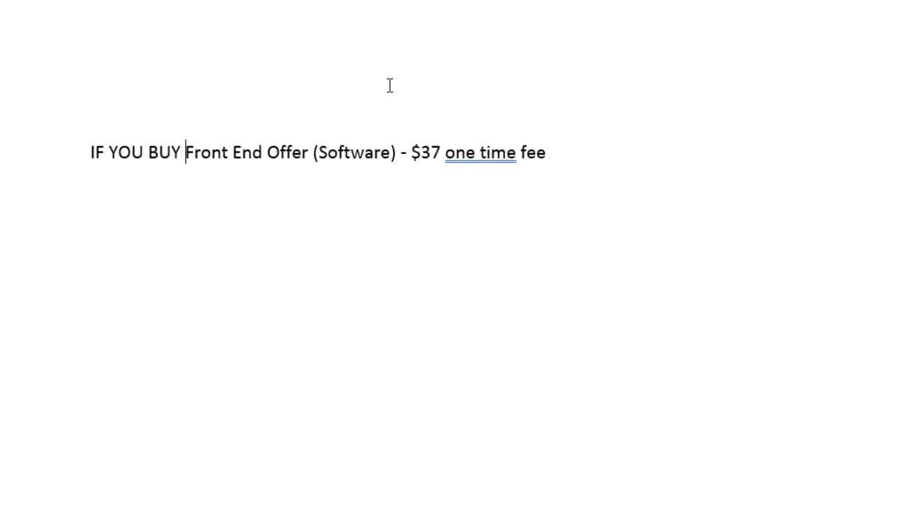
text([)
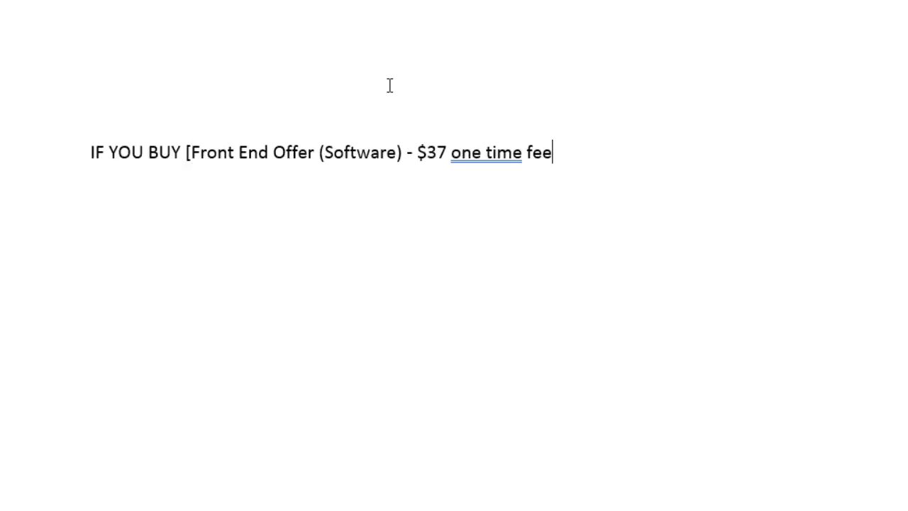
text(] THEN...)
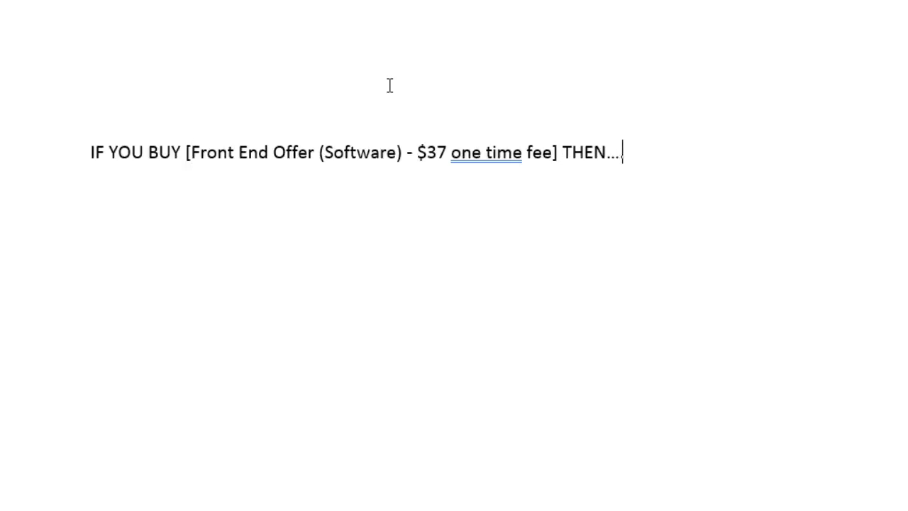
text(.)
key(Return)
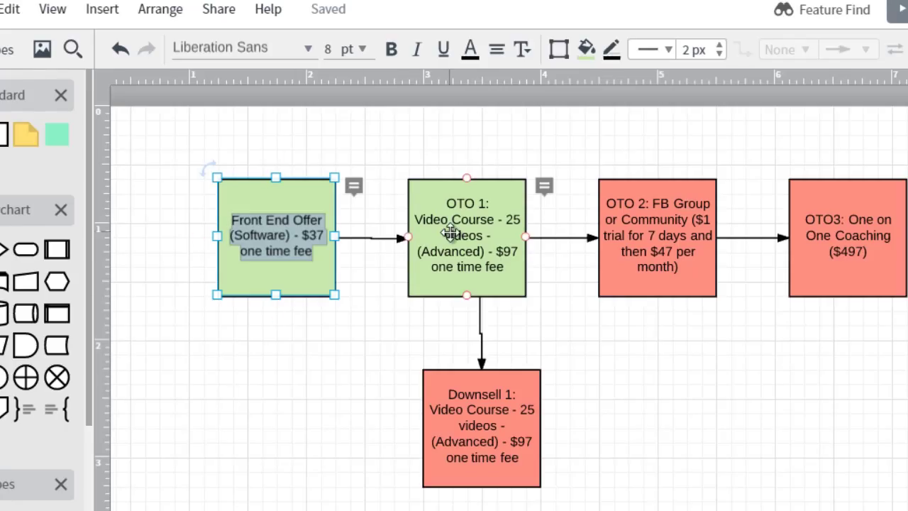
- Copy the full text of the OTO 1 box in the Lucidchart flowchart
double_click(450, 233)
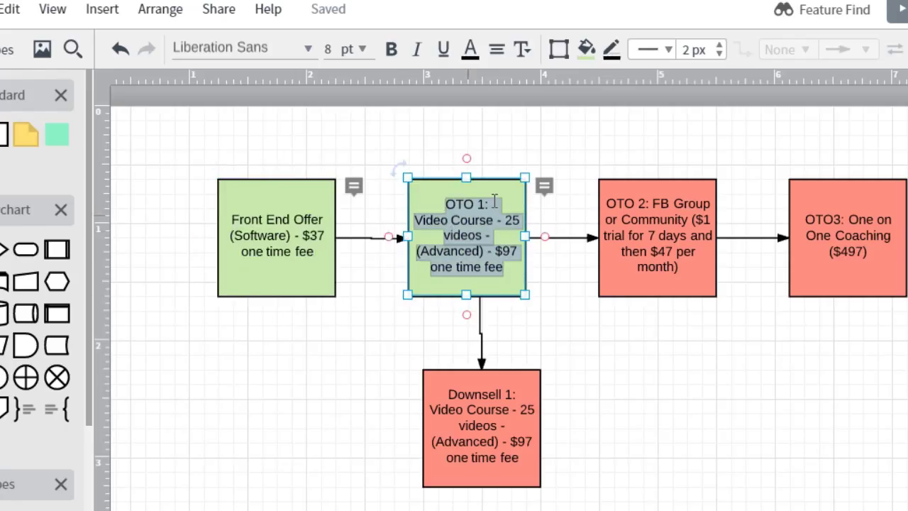
right_click(461, 221)
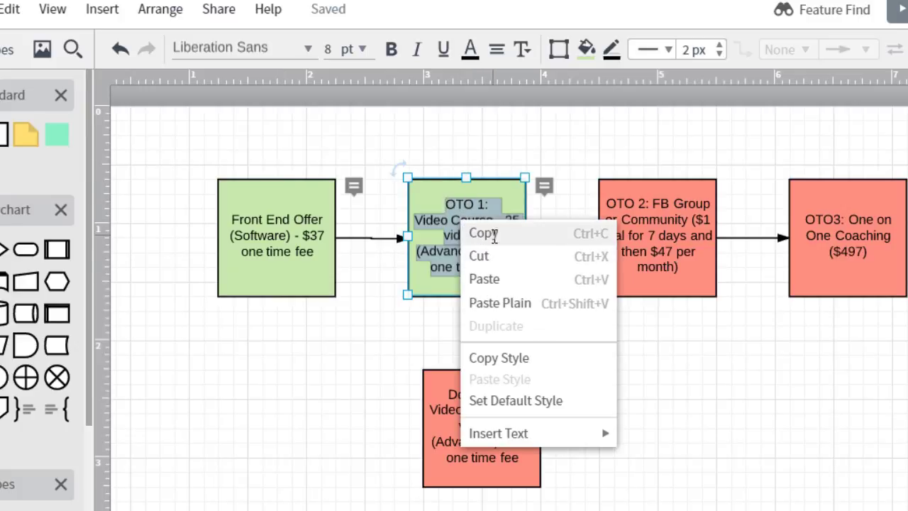
click(486, 234)
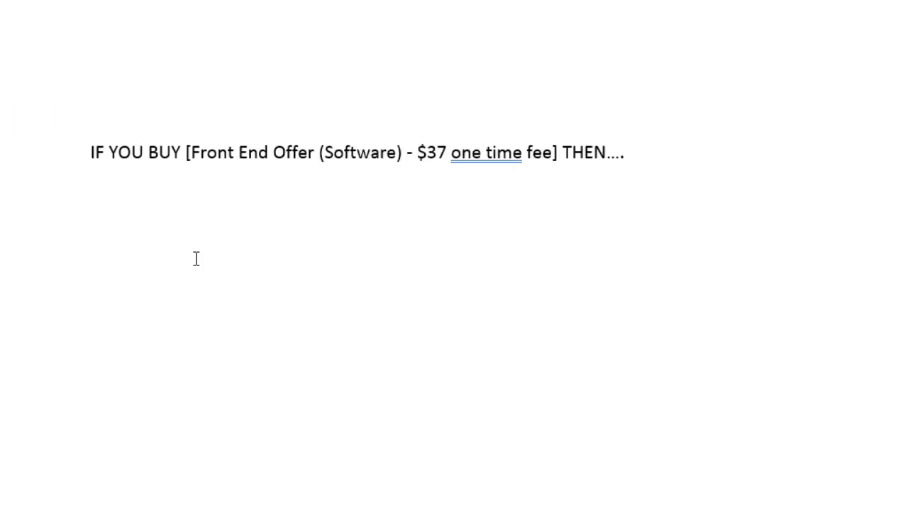
- In the Word document, enlarge the font of all the text by three size increments
key(ctrl+a)
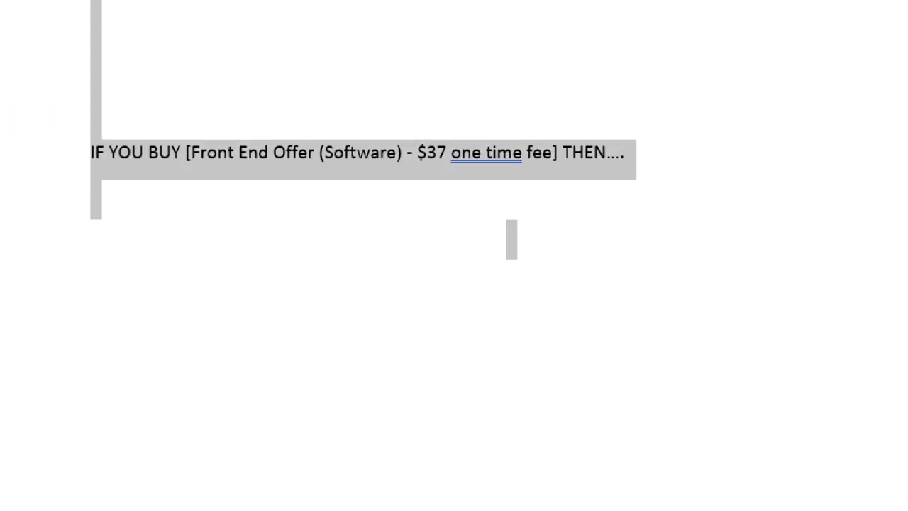
key(ctrl+shift+period)
key(ctrl+shift+period)
key(ctrl+shift+period)
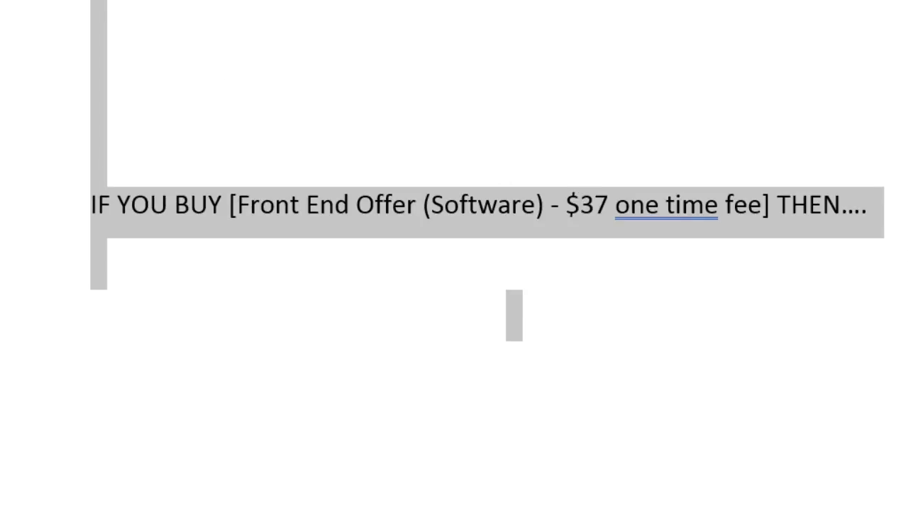
- Under the IF YOU BUY line, add "THEY SEE" followed by the copied OTO 1 text in square brackets
click(902, 212)
key(Down)
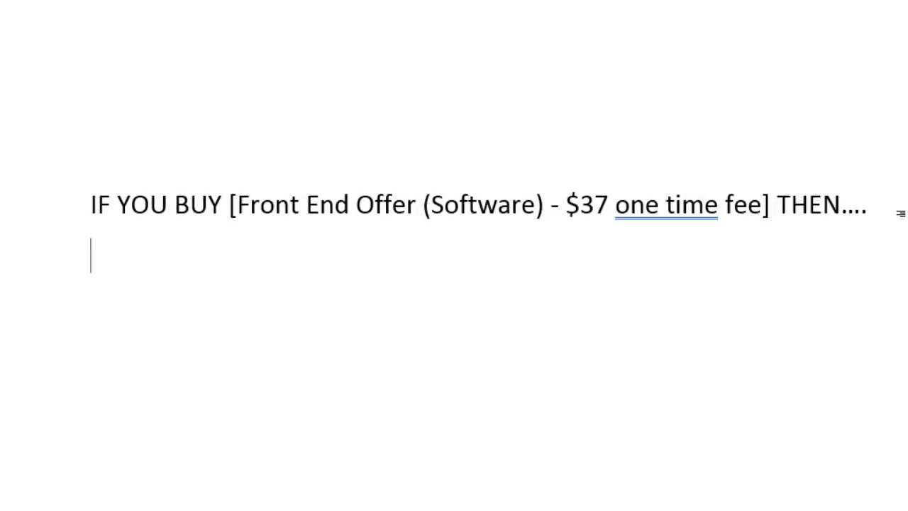
text(THEY )
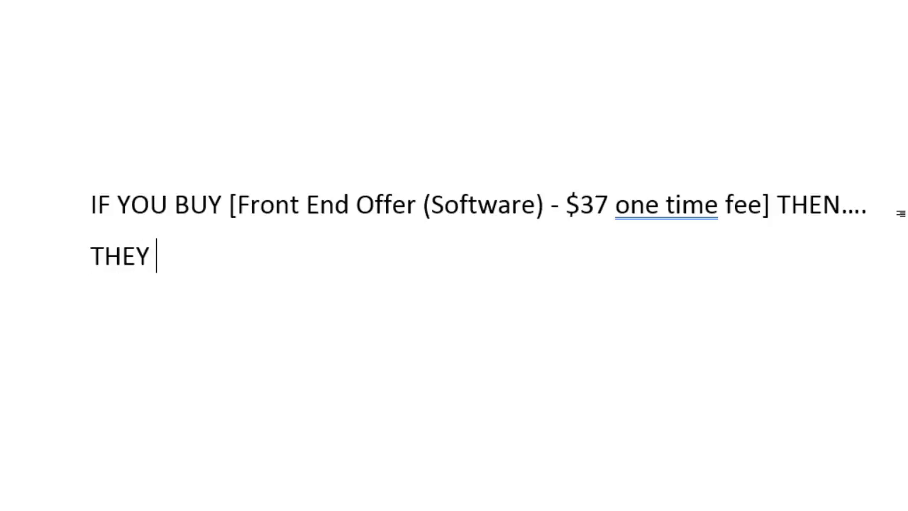
text(SEEE)
key(BackSpace)
key(BackSpace)
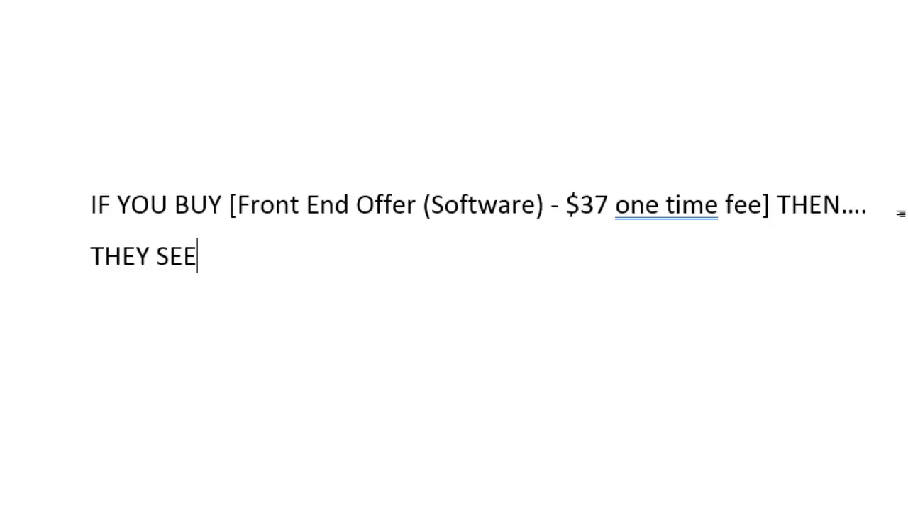
text([)
key(ctrl+v)
text(])
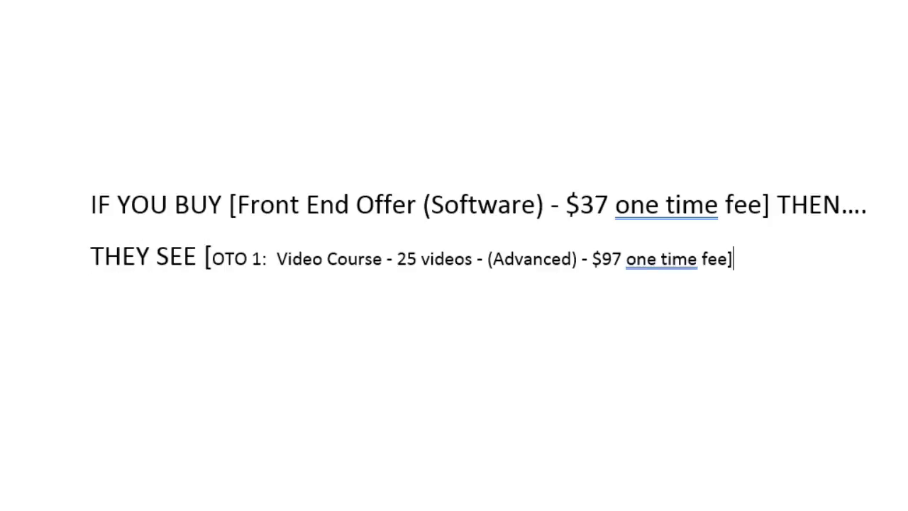
- Give both lines a uniform font size, and reduce all the text to 14 pt
drag(236, 206, 259, 205)
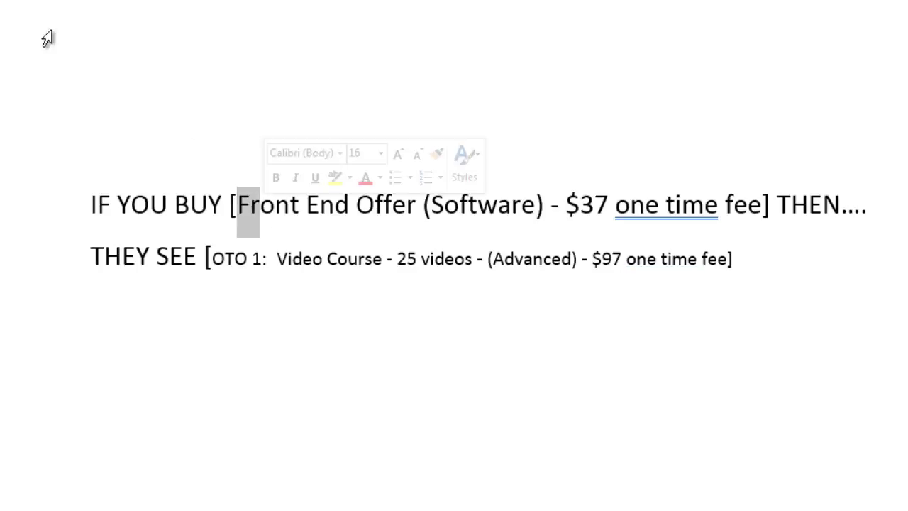
drag(69, 218, 68, 263)
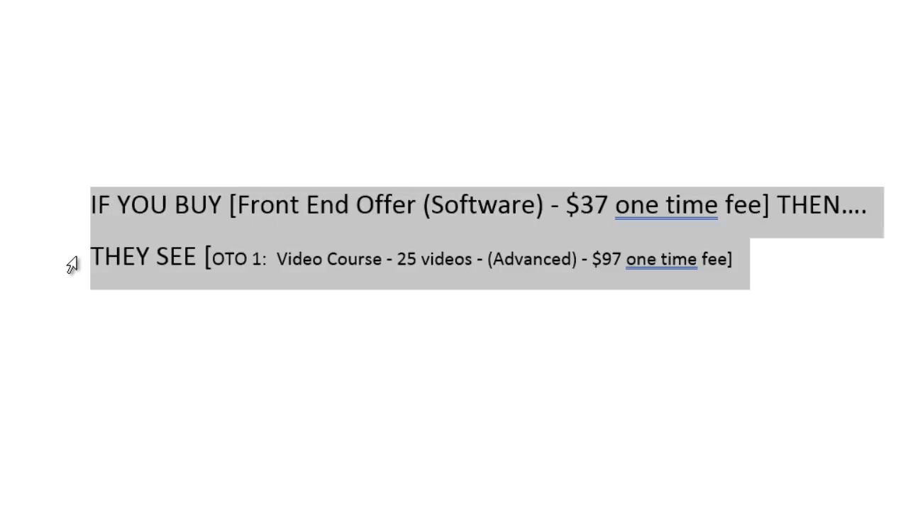
key(ctrl+shift+v)
click(211, 286)
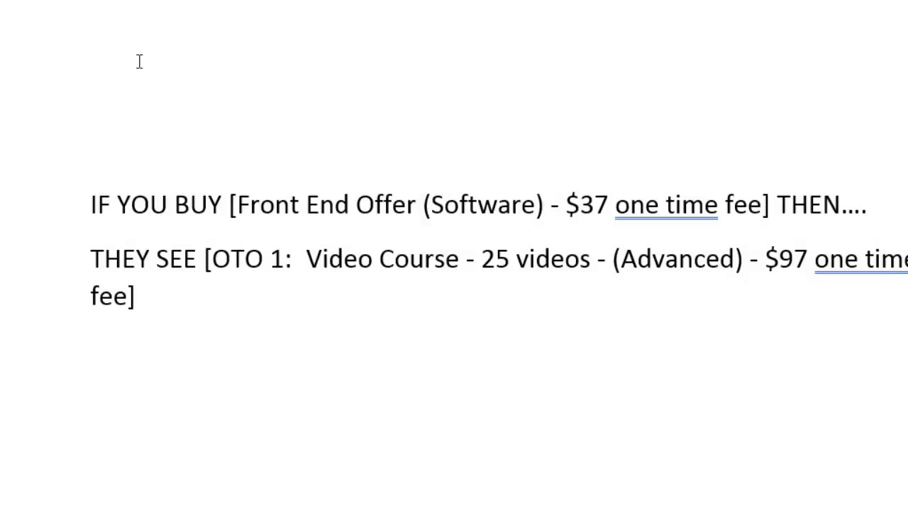
key(ctrl+a)
key(ctrl+shift+comma)
click(164, 250)
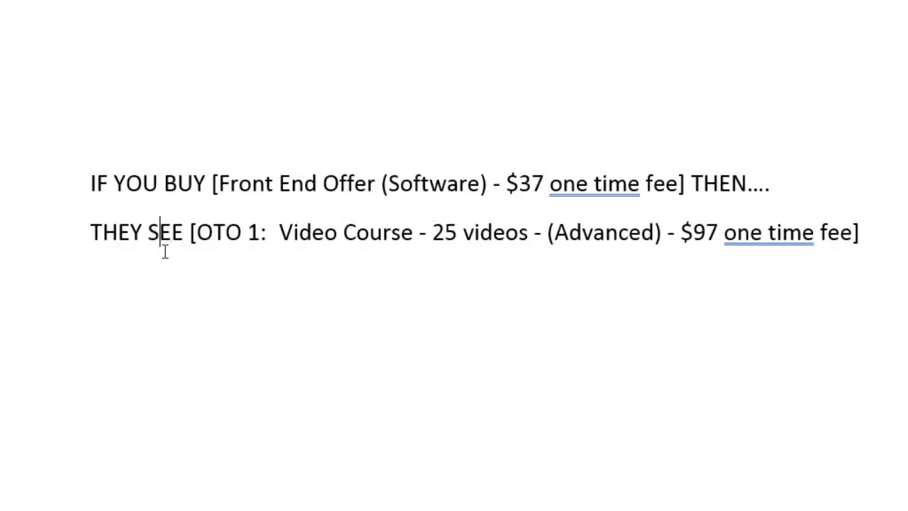
- Make the bracketed Front End Offer and OTO 1 texts bold
drag(213, 184, 690, 184)
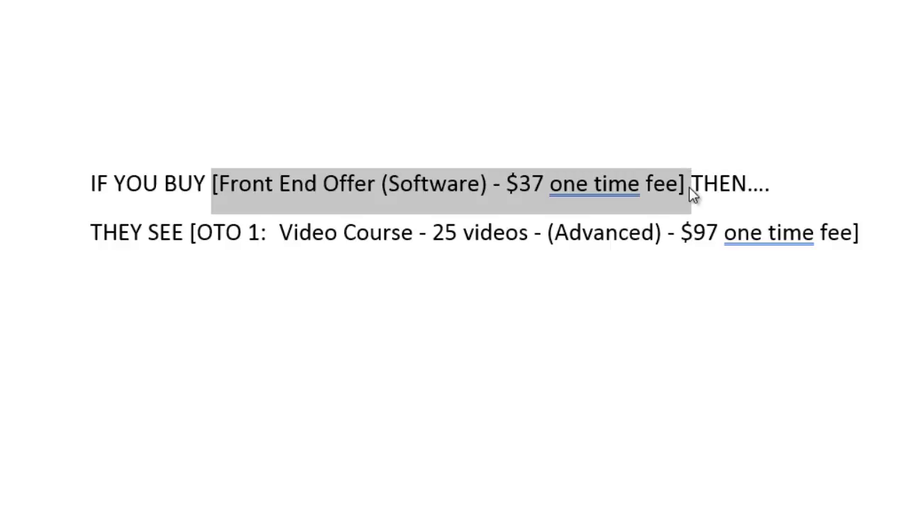
key(ctrl+b)
click(415, 232)
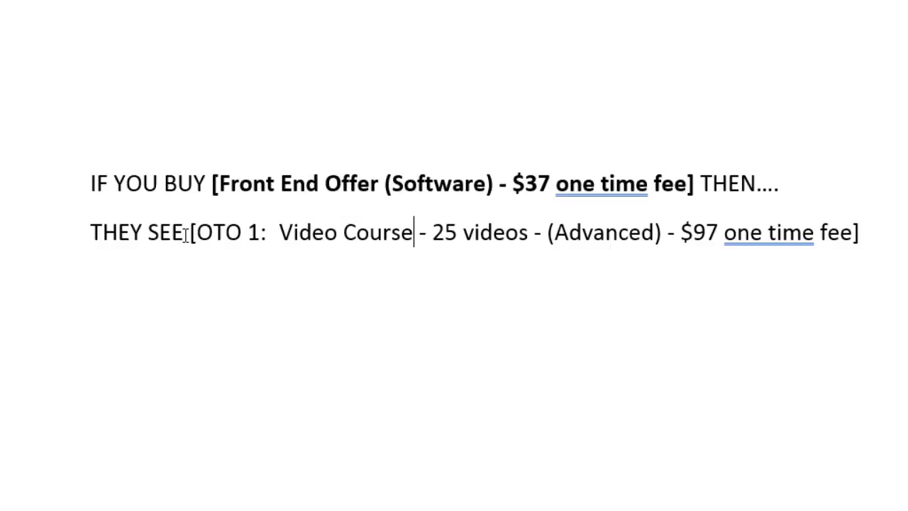
drag(190, 234, 895, 229)
key(ctrl+b)
click(886, 229)
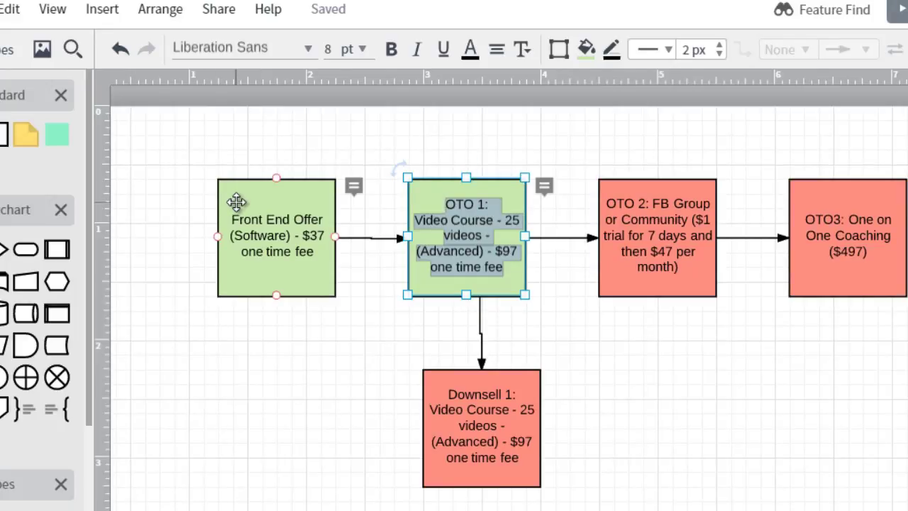
- Switch to the Lucidchart flowchart and examine the path from the Front End Offer box to the OTO 1 box
click(299, 210)
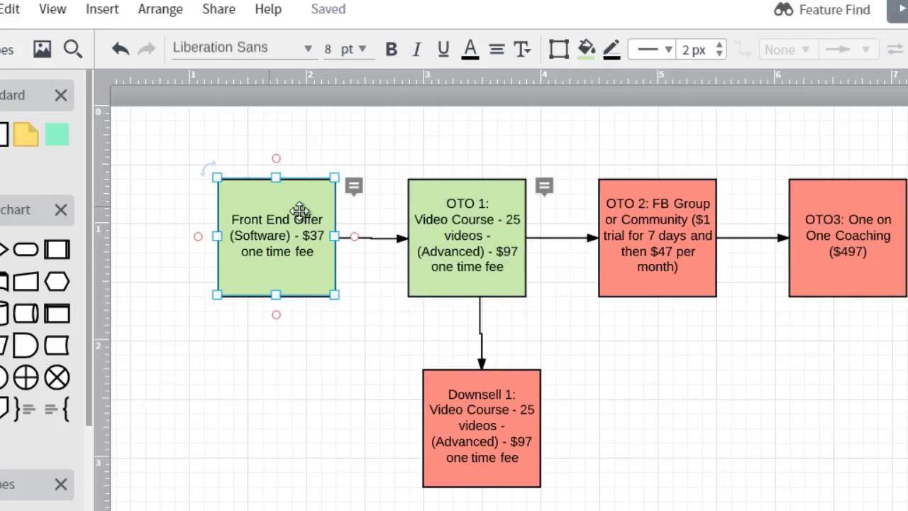
click(476, 222)
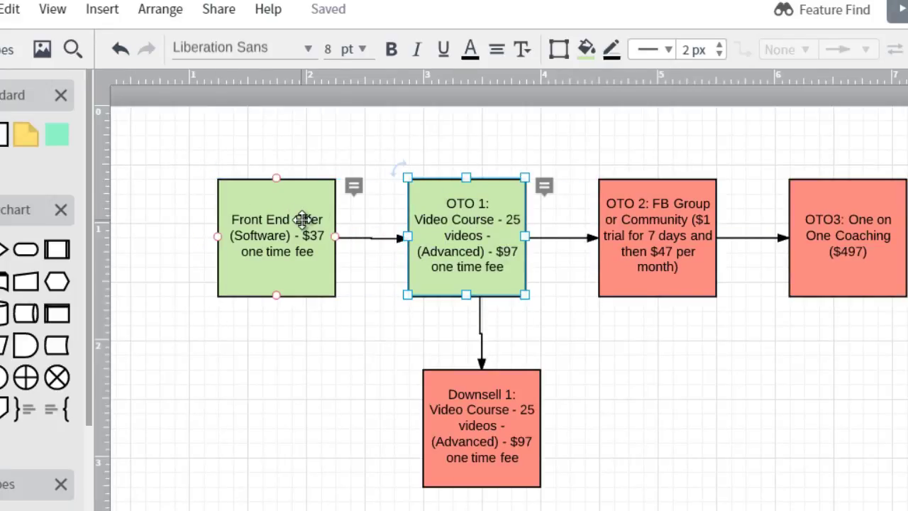
click(299, 255)
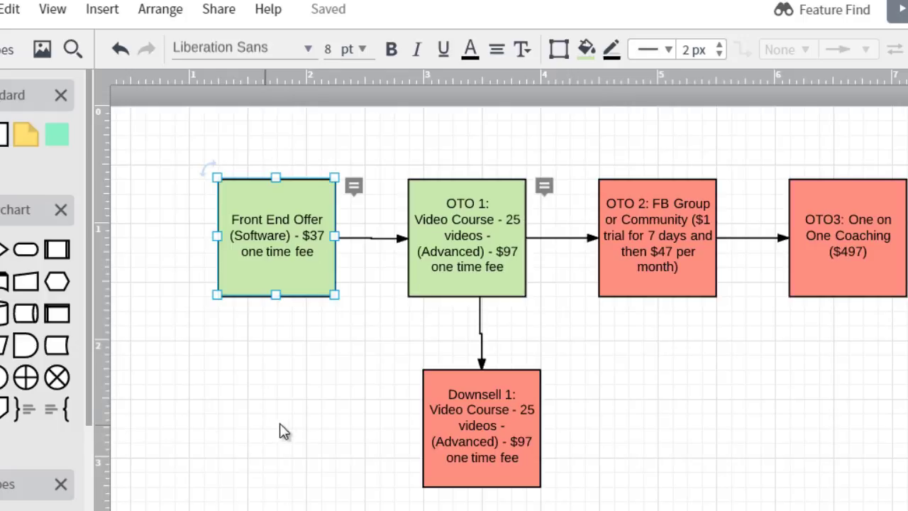
click(501, 213)
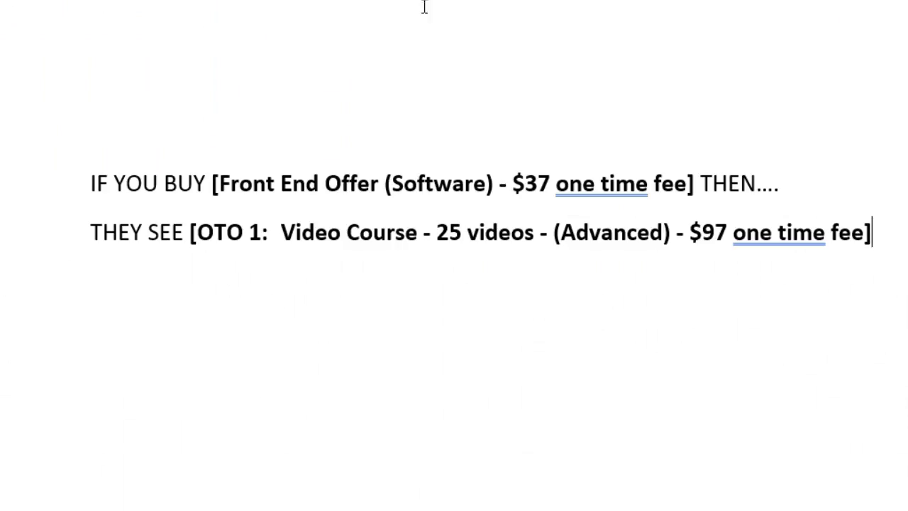
- In the Word document, duplicate the IF YOU BUY line below the THEY SEE line, leaving a blank line between them
click(49, 187)
key(ctrl+c)
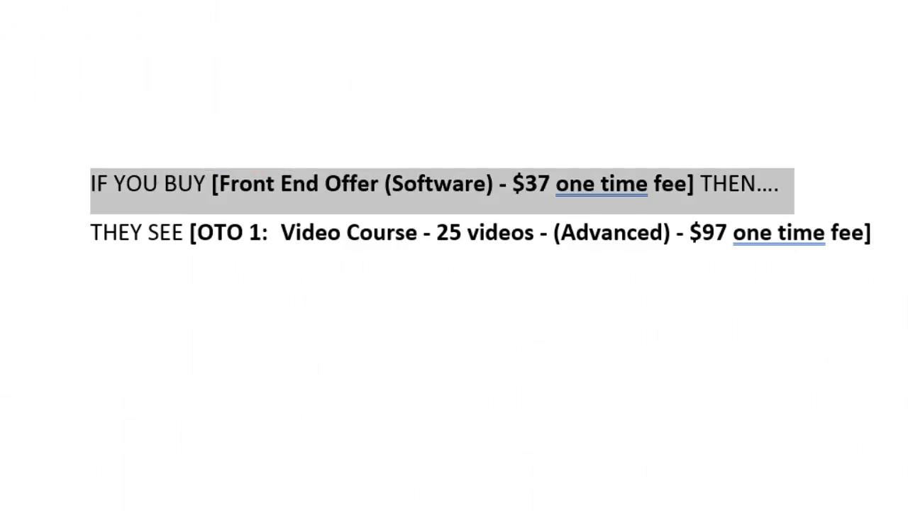
click(872, 232)
key(Return)
key(Return)
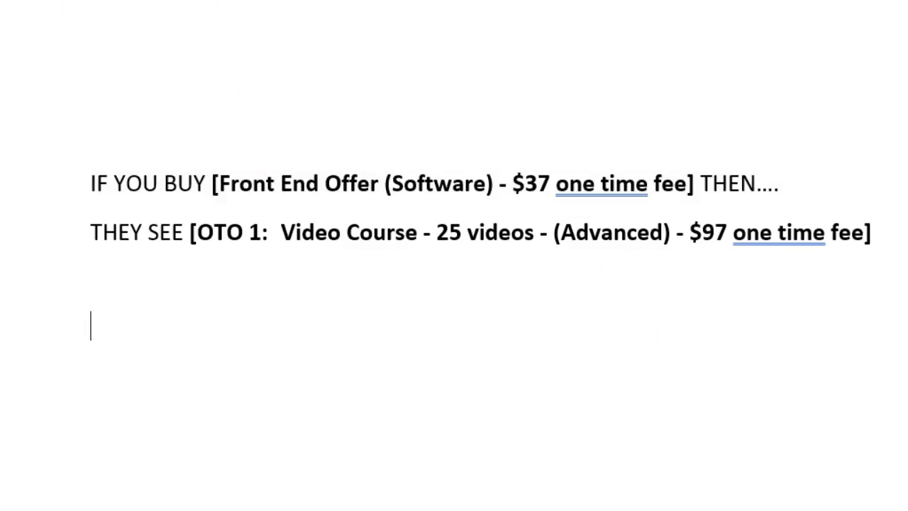
key(ctrl+v)
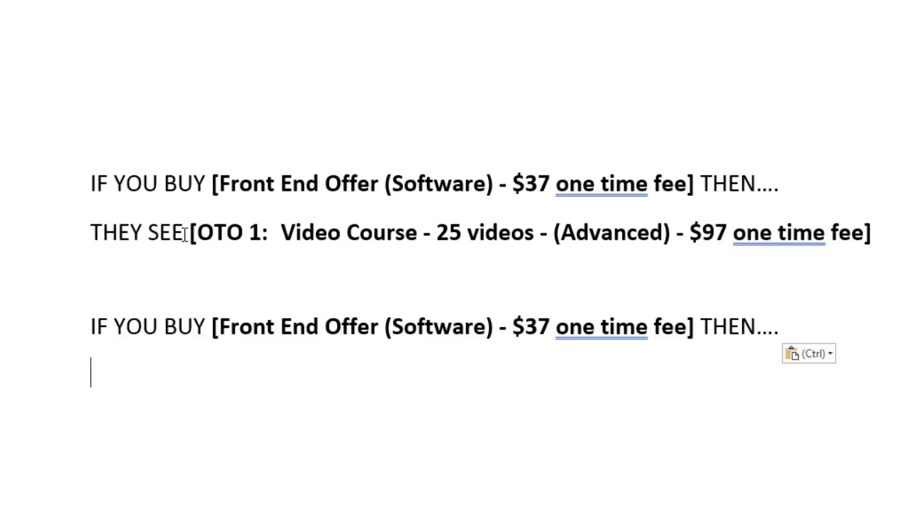
- Replace the bracketed Front End Offer in the duplicated line with the bracketed OTO 1 text from the THEY SEE line
drag(188, 234, 894, 249)
key(ctrl+c)
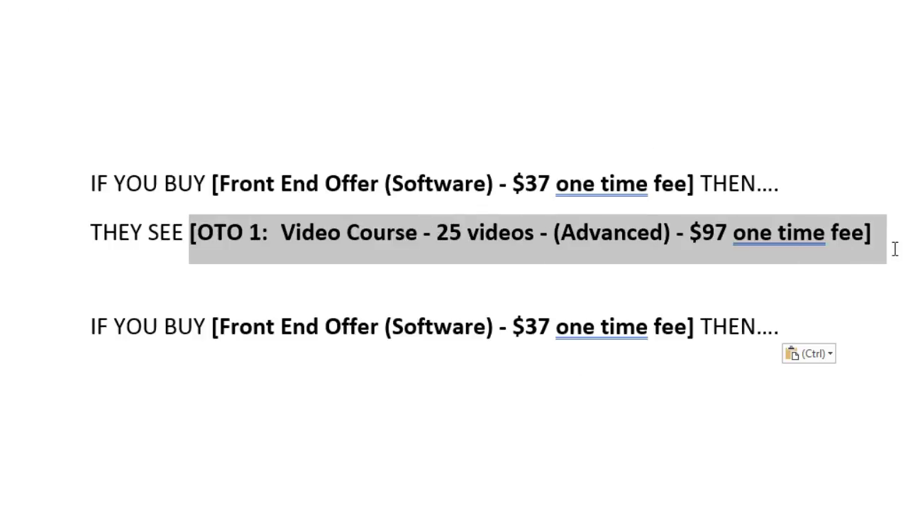
drag(210, 328, 697, 326)
key(ctrl+v)
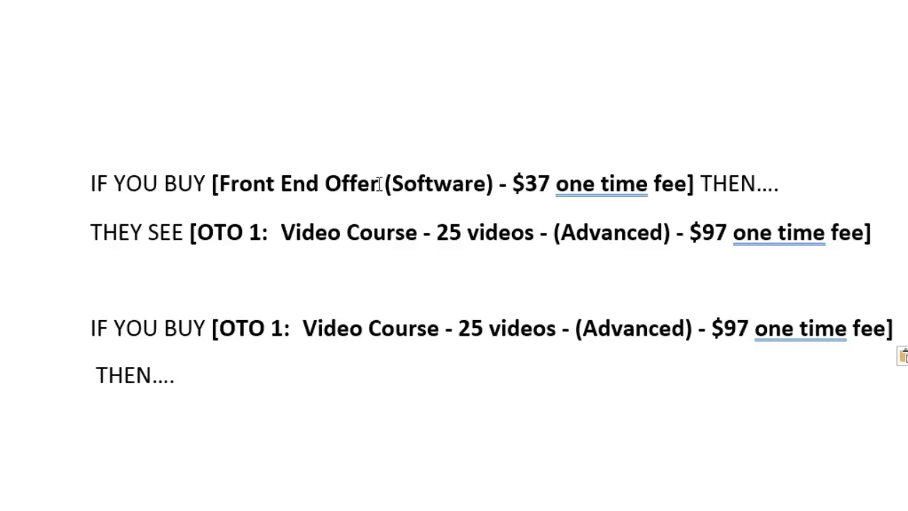
- Shorten the bracketed offer names to [Front End] in the first line and [OTO 1] in the two other lines
drag(374, 186, 689, 183)
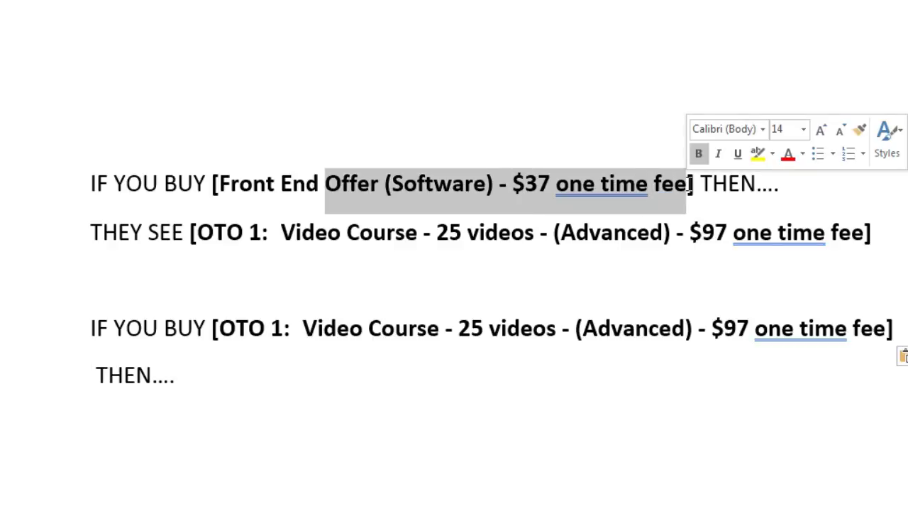
key(Delete)
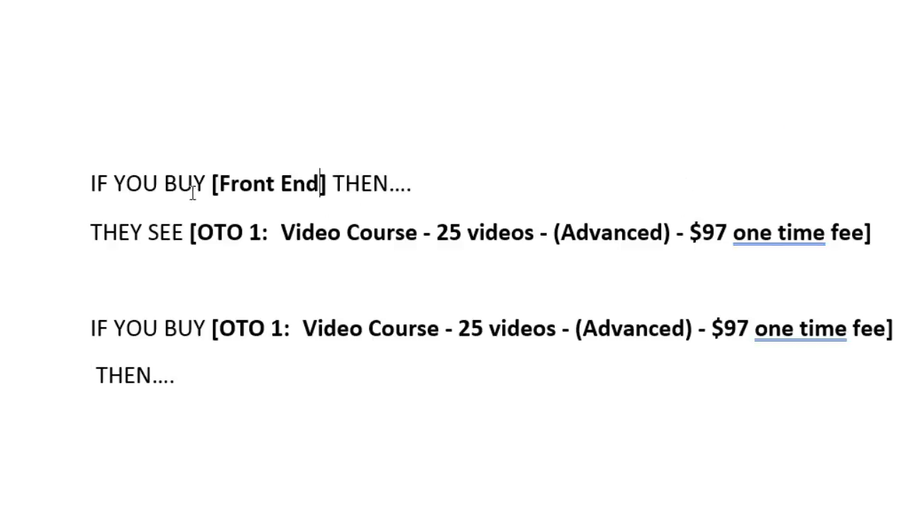
click(261, 234)
shift+click(856, 234)
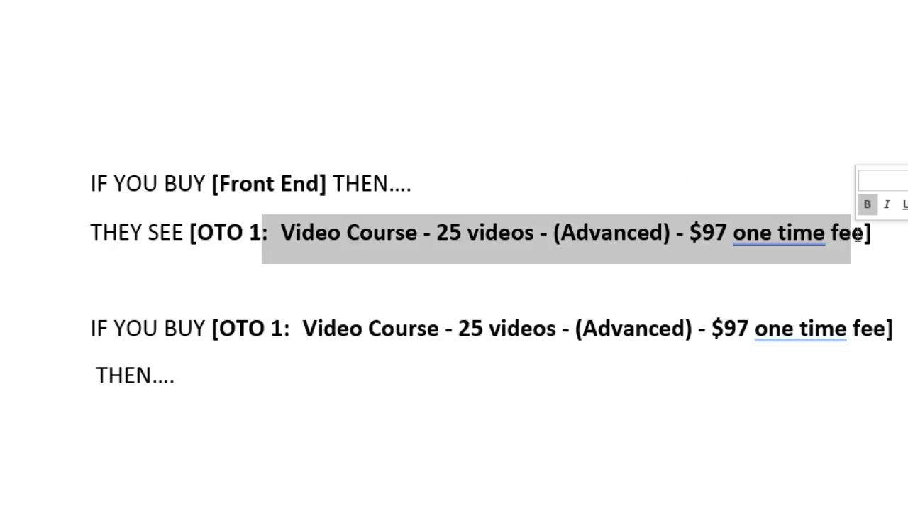
key(BackSpace)
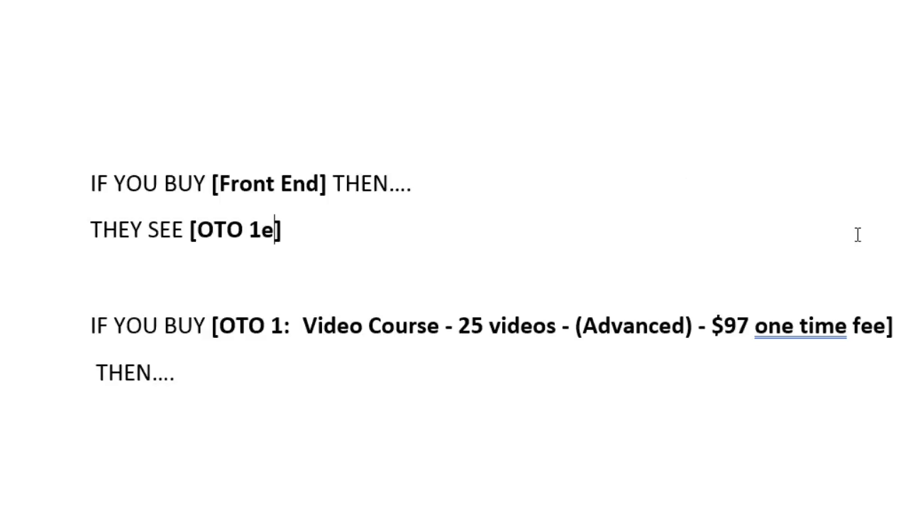
key(BackSpace)
key(Down)
click(285, 324)
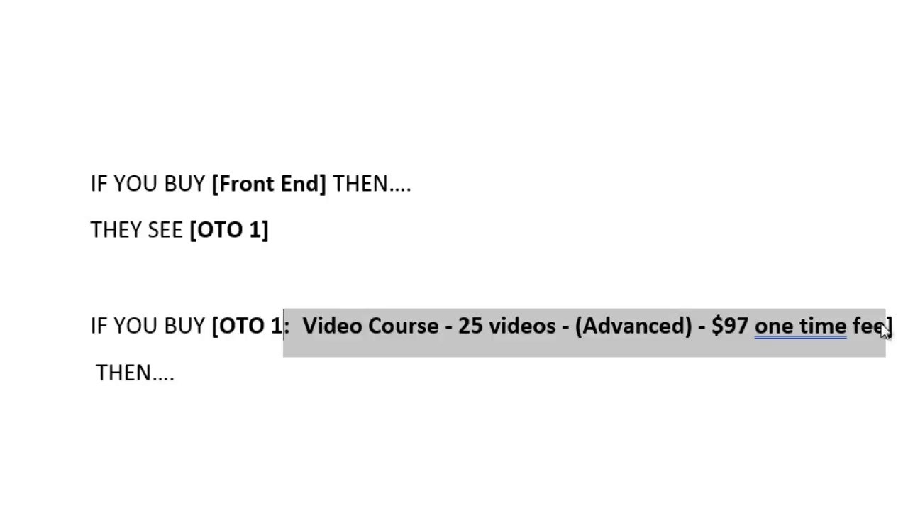
shift+click(885, 328)
key(Delete)
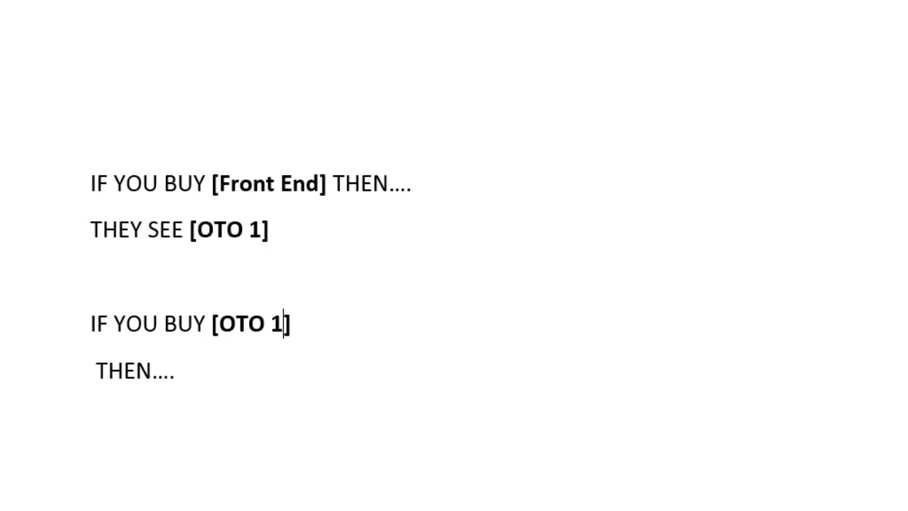
- Complete the second statement as "IF YOU BUY [OTO 1] THEN...." with "THEY SEE [OTO 2]" on the line below, reusing the first THEY SEE line
click(63, 241)
key(ctrl+c)
click(96, 379)
key(BackSpace)
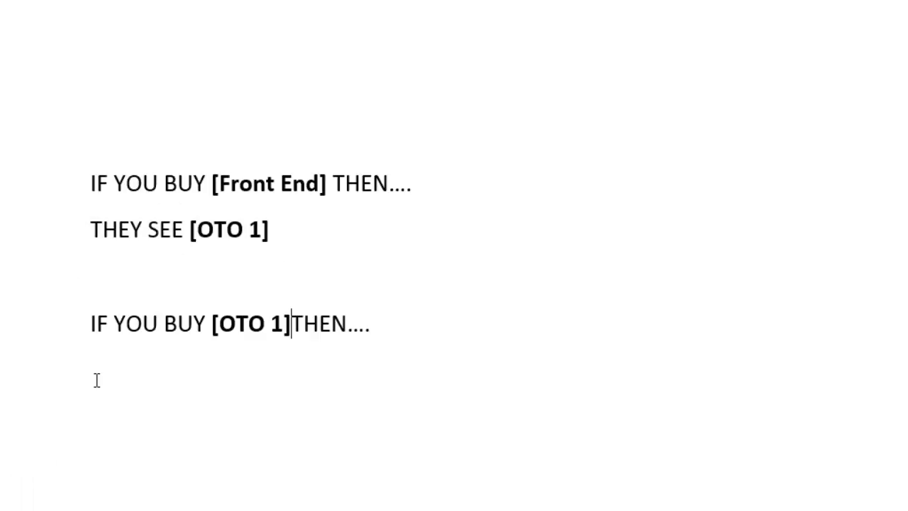
key(End)
key(Return)
key(ctrl+v)
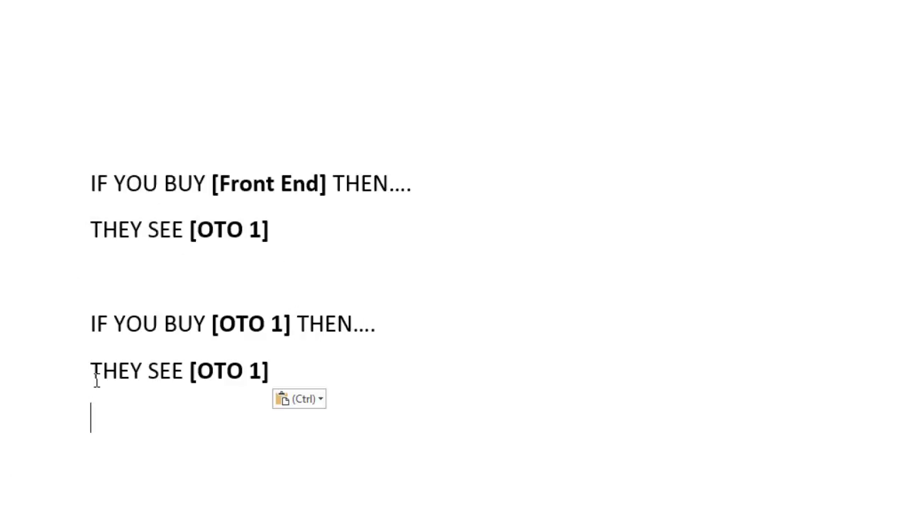
click(263, 370)
key(BackSpace)
text(2)
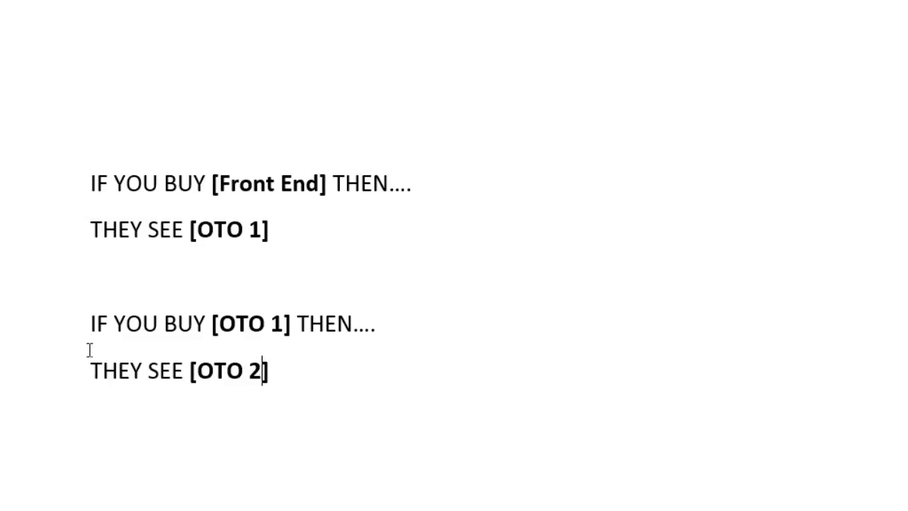
- Duplicate the two-line OTO 1 statement below itself after a blank line, checking the OTO 2 box in the flowchart
drag(71, 331, 68, 366)
key(ctrl+c)
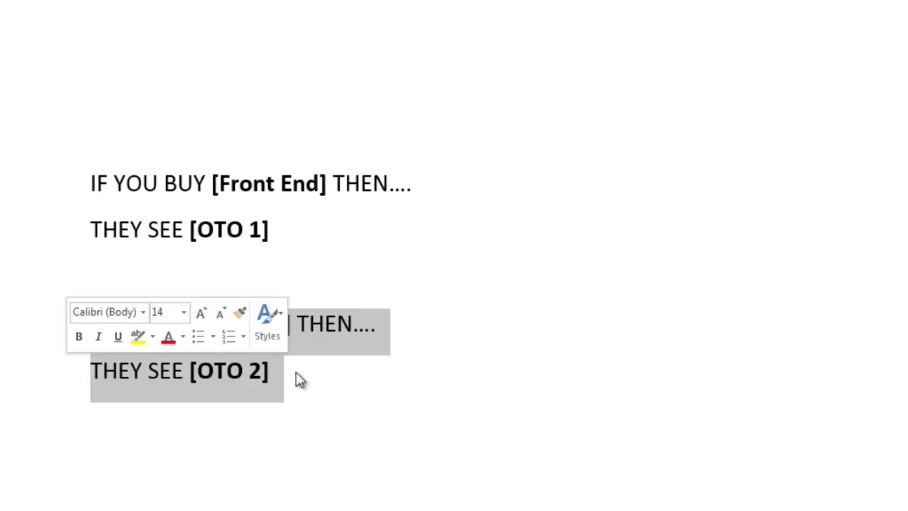
click(383, 377)
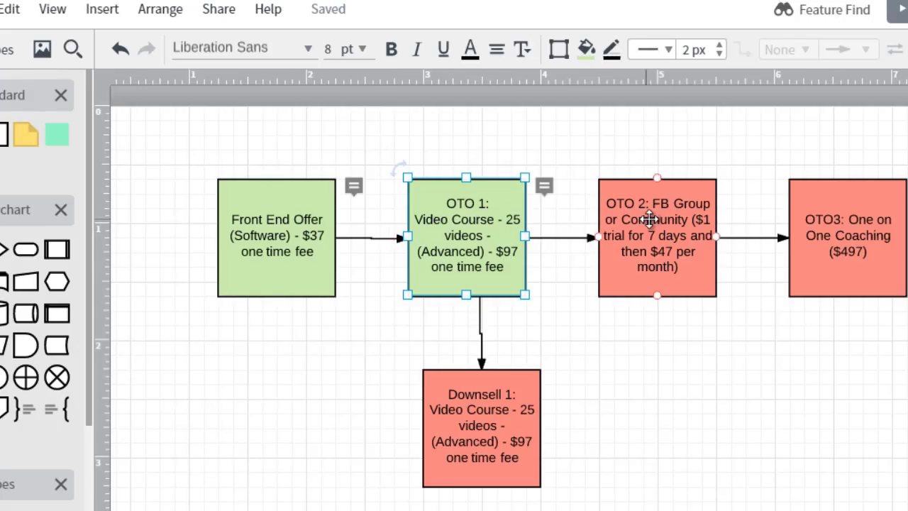
click(652, 207)
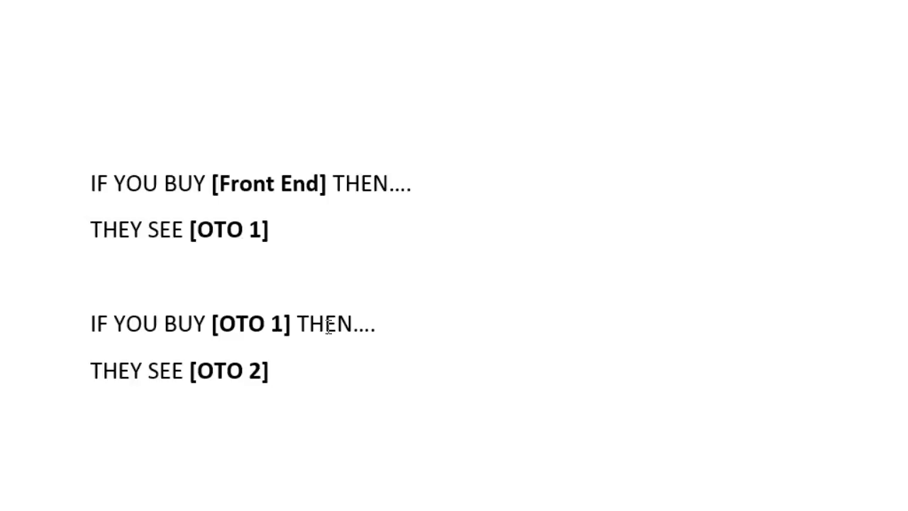
scroll(220, 397, down, 2)
key(Return)
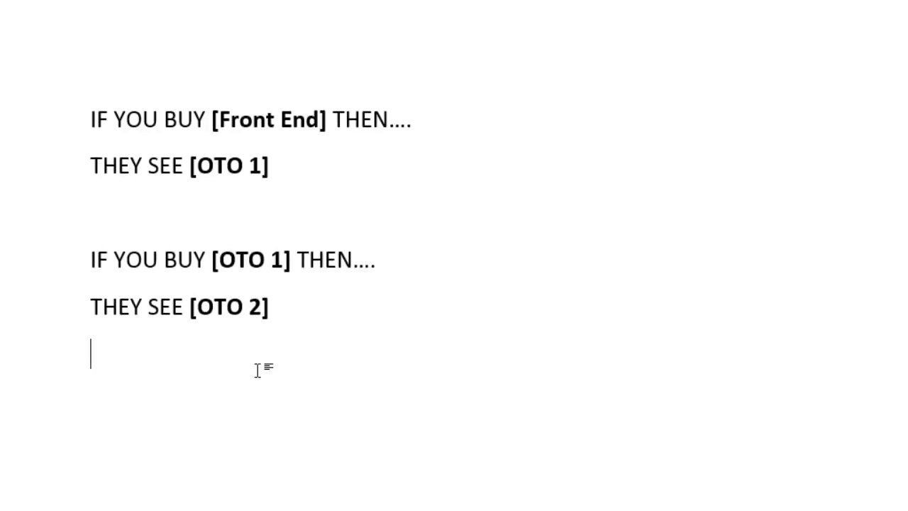
key(ctrl+v)
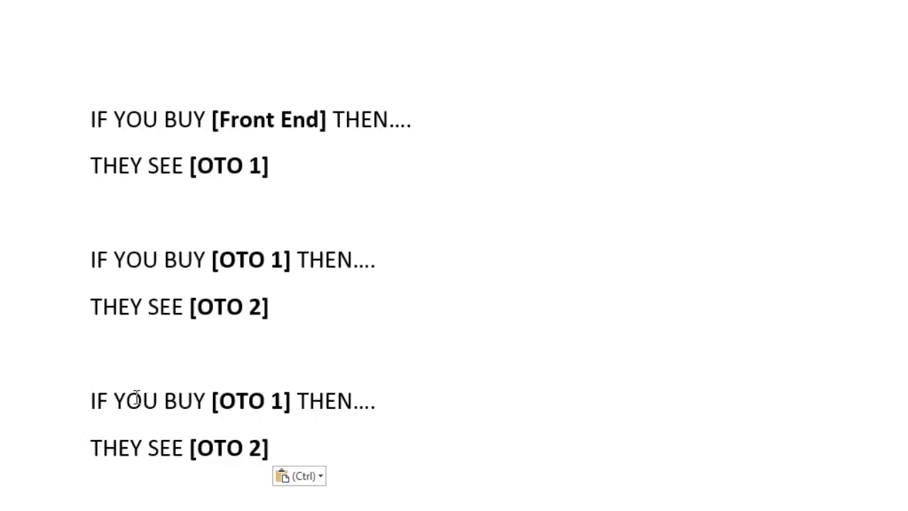
- Insert DO NOT before BUY in the third if-then statement
click(165, 400)
text(don)
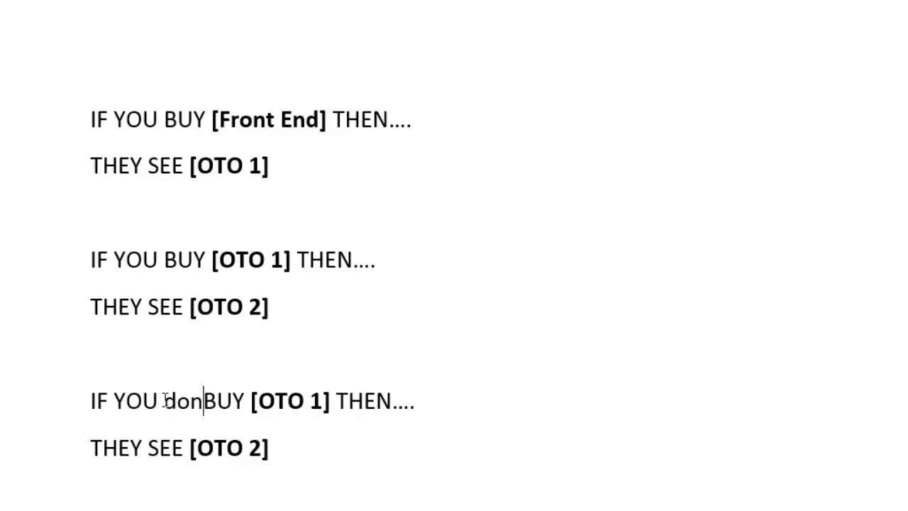
text(')
key(BackSpace)
key(BackSpace)
key(BackSpace)
key(BackSpace)
text(DON'T)
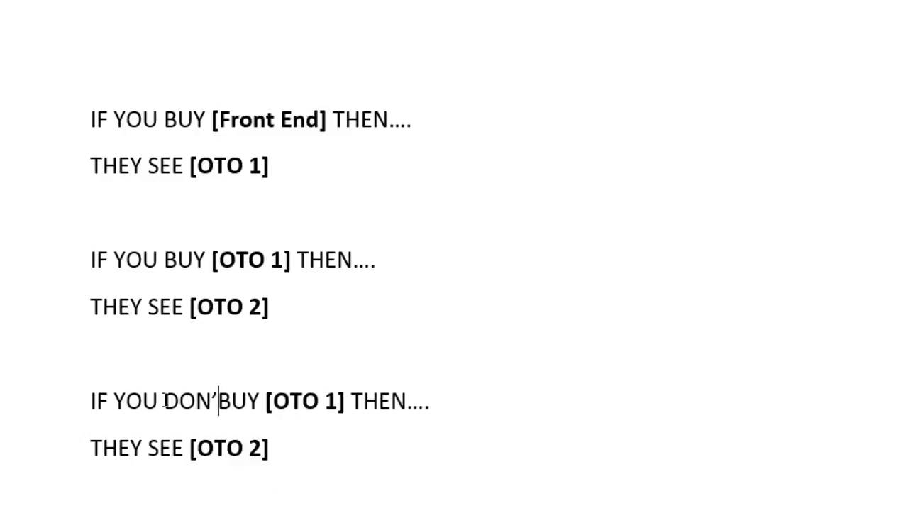
key(BackSpace)
key(BackSpace)
key(BackSpace)
key(BackSpace)
text(NOT)
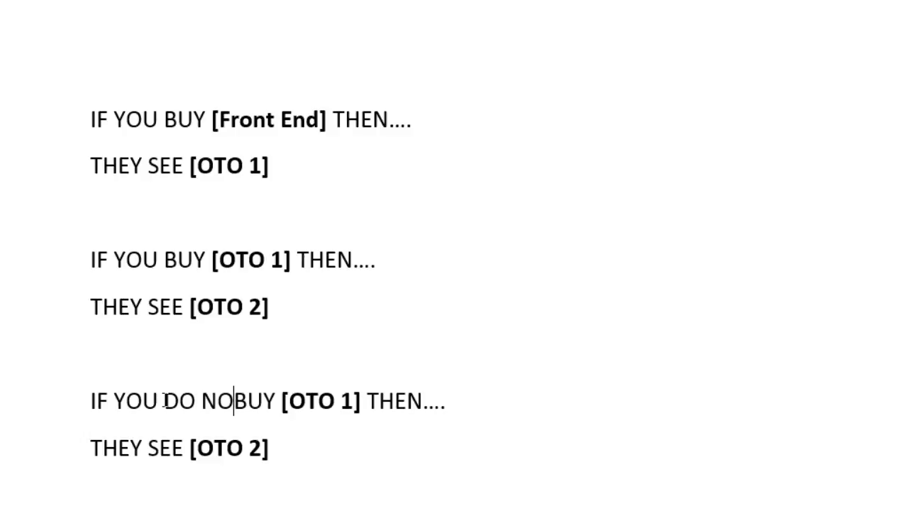
- Underline the words DO NOT in the third if-then statement
key(ctrl+shift+Left)
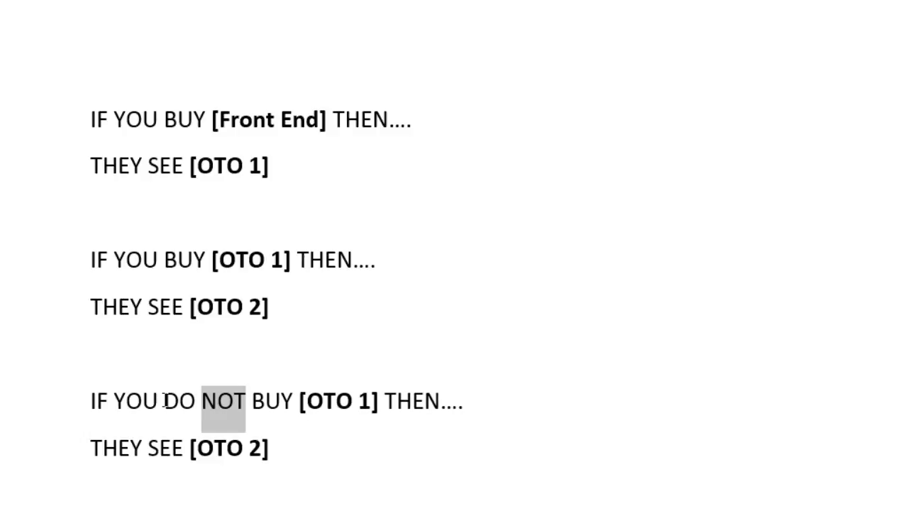
key(ctrl+shift+Left)
key(ctrl+u)
key(End)
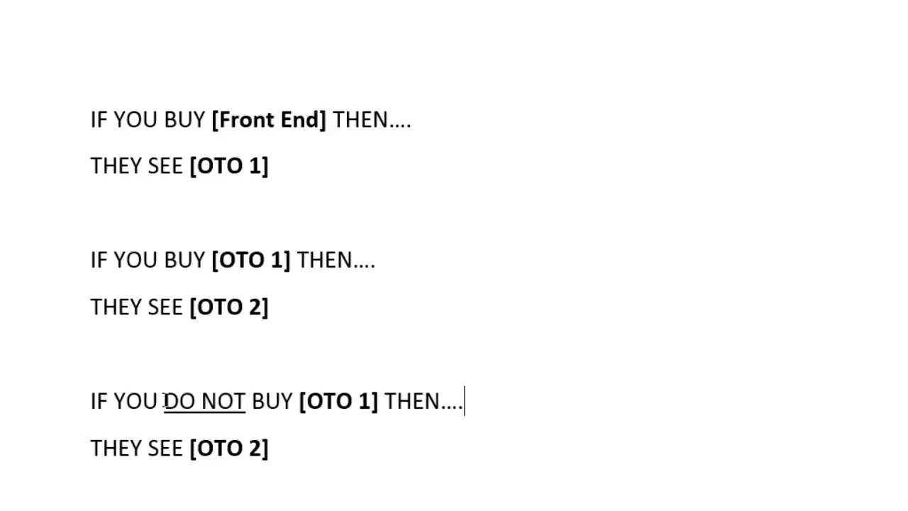
- Change the bracketed offer in the third THEY SEE line to [DOWNSELL 1]
key(Left)
key(BackSpace)
key(BackSpace)
key(BackSpace)
key(BackSpace)
key(BackSpace)
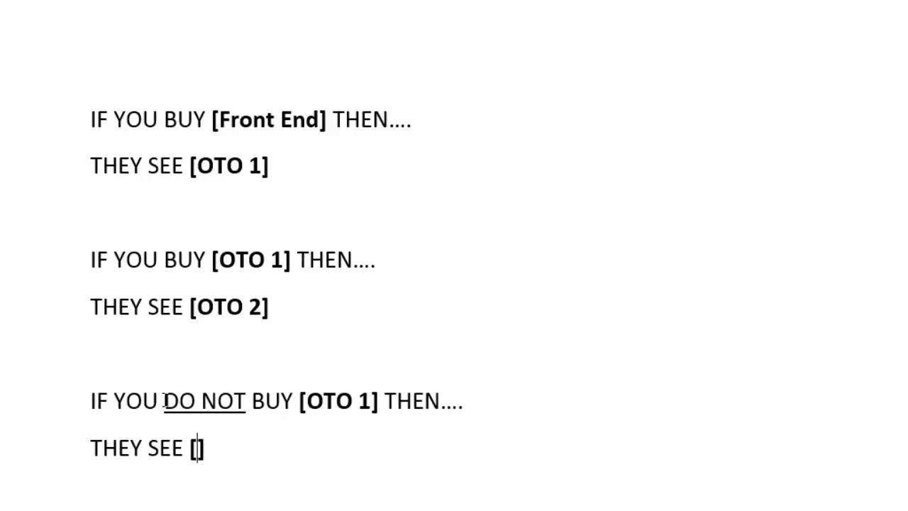
text(oto)
key(BackSpace)
key(BackSpace)
key(BackSpace)
text(dow)
key(BackSpace)
key(BackSpace)
key(BackSpace)
text(DOWNSELL 1)
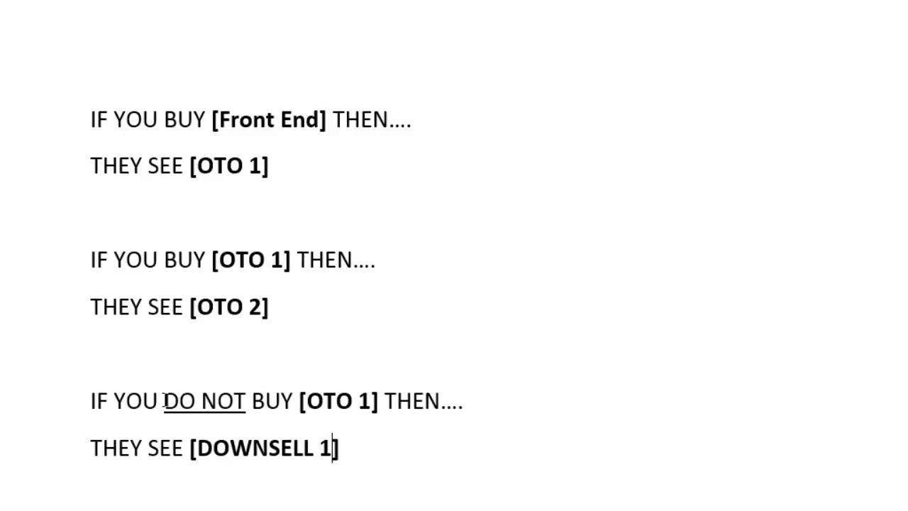
- Switch to the Lucidchart flowchart and review the Front End, OTO 1 and Downsell 1 group, then the OTO 2 and OTO 3 boxes
click(304, 308)
click(90, 115)
click(404, 454)
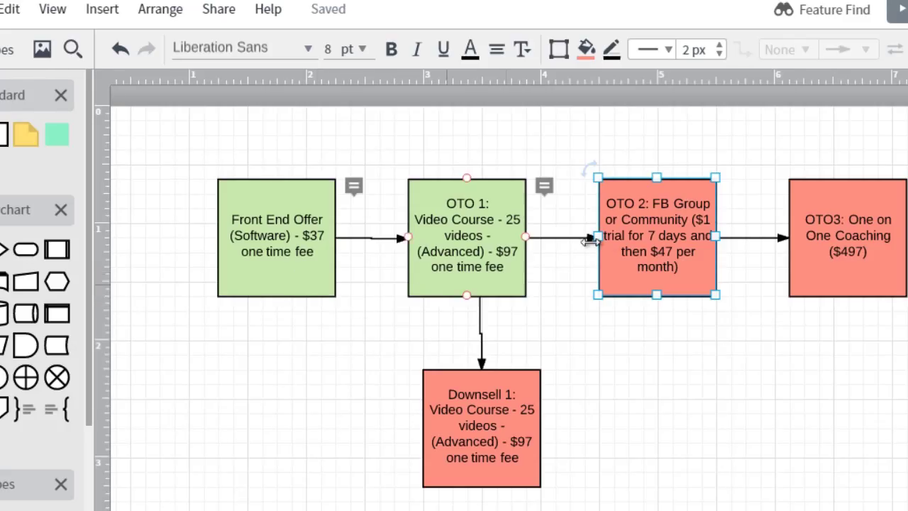
drag(187, 166, 571, 461)
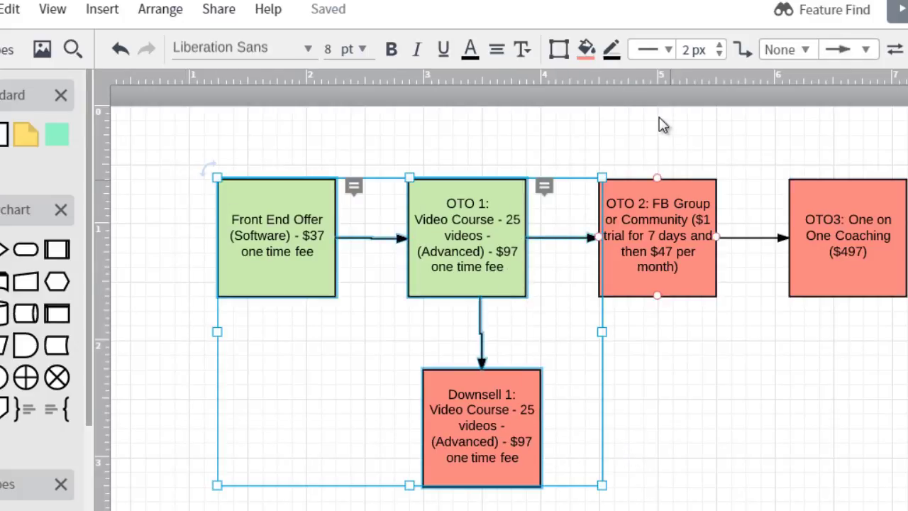
drag(630, 155, 905, 354)
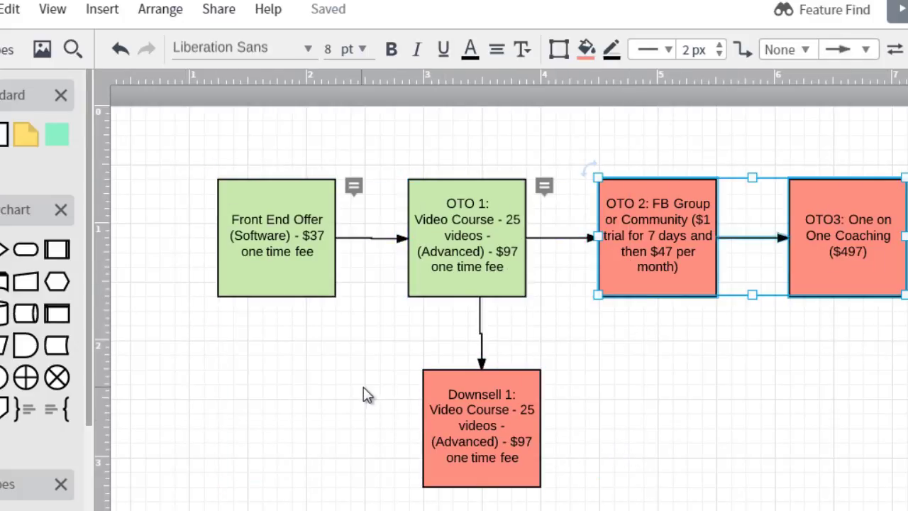
- Align the Downsell 1 box directly beneath the OTO 1 box and fill it with the same light green
drag(363, 387, 600, 466)
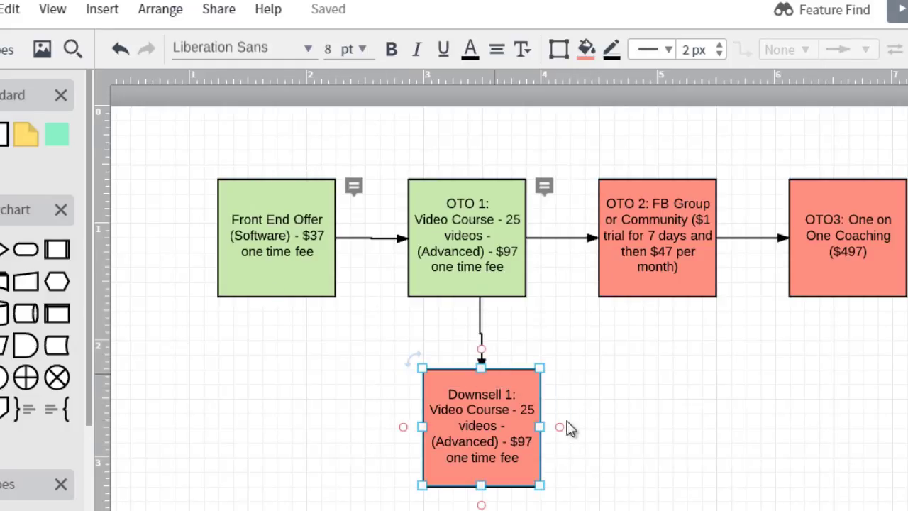
drag(485, 425, 478, 426)
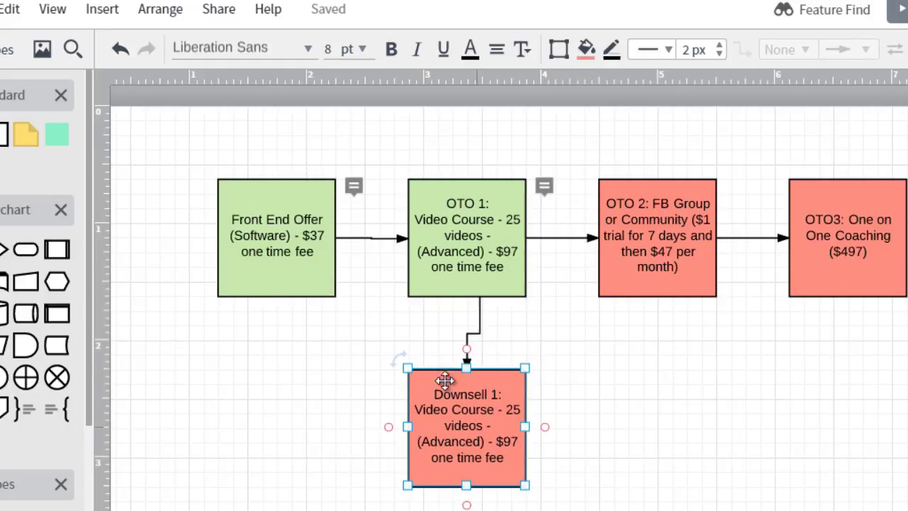
click(587, 49)
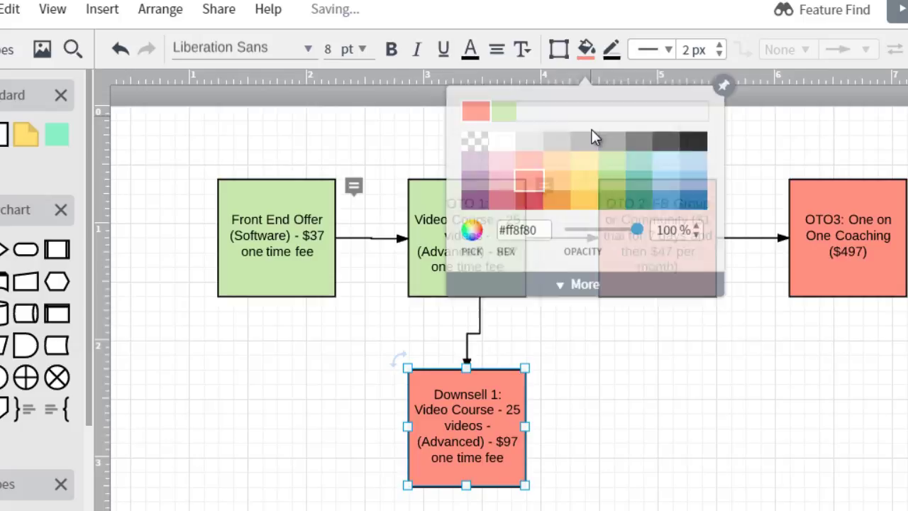
click(611, 164)
click(627, 328)
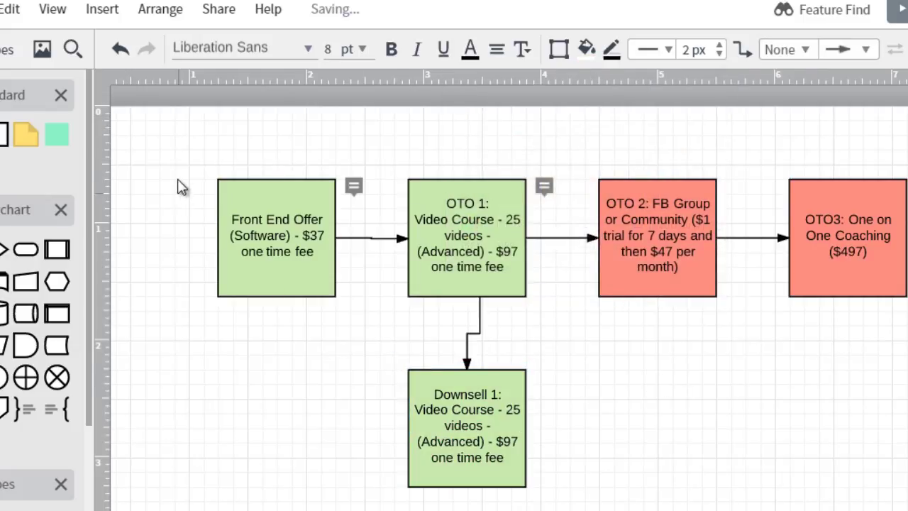
- Compare the green flowchart boxes with the three if-then statements in Word, and check the remaining OTO 2 and OTO 3 boxes
drag(178, 181, 528, 489)
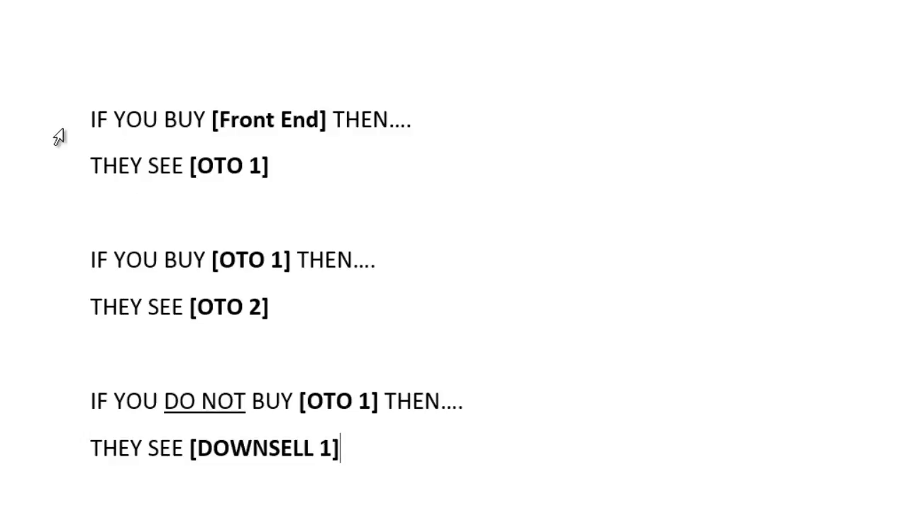
drag(63, 122, 71, 449)
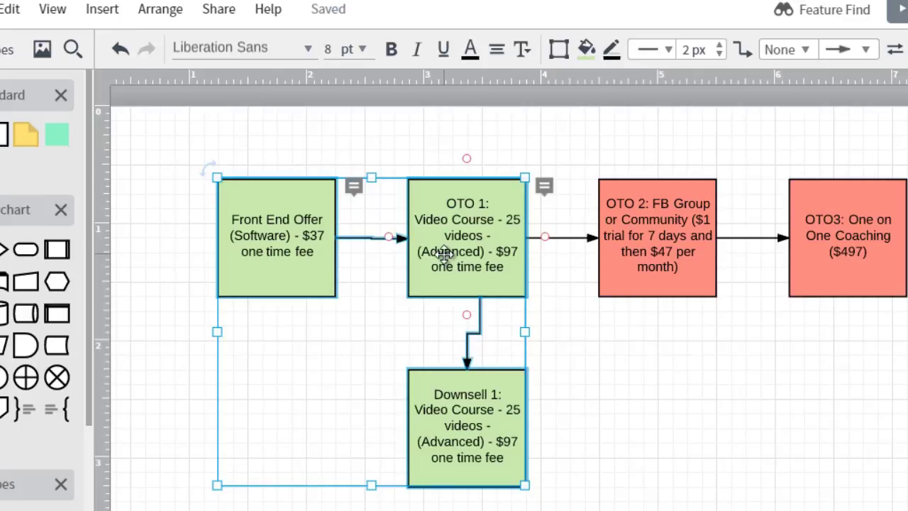
click(635, 214)
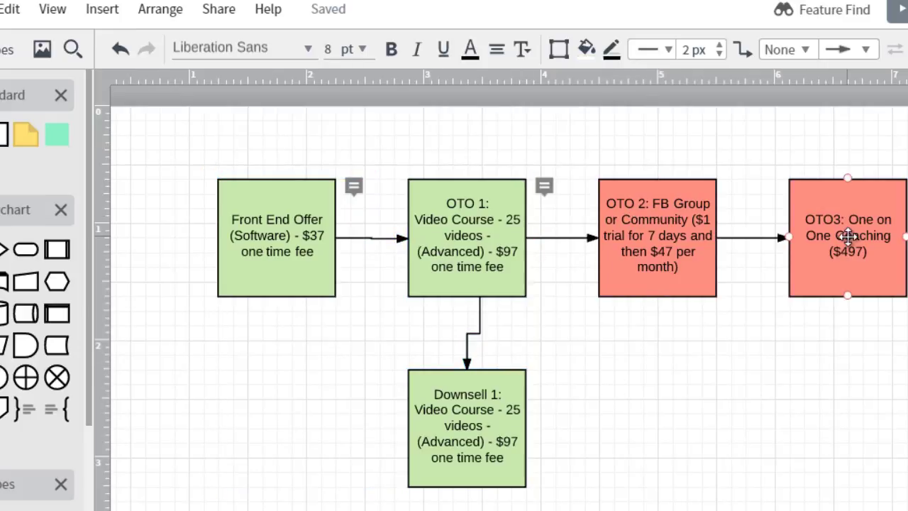
click(584, 287)
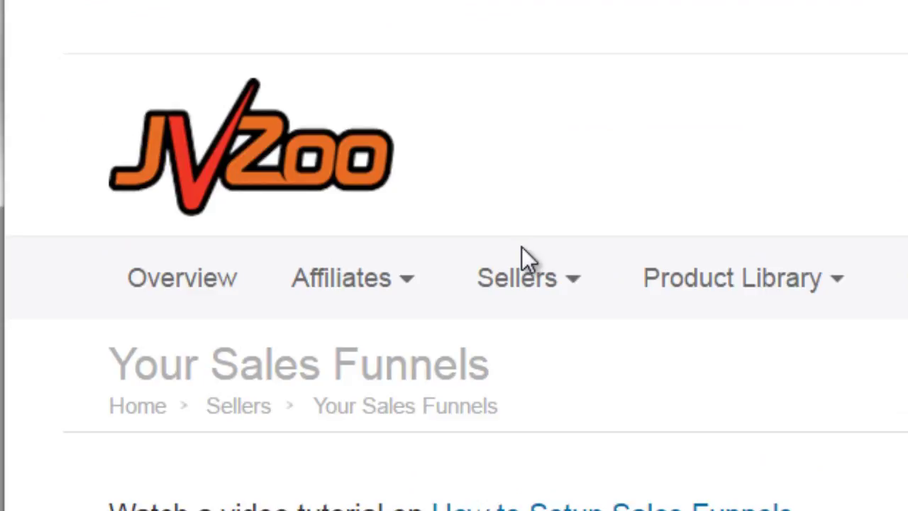
- Go to the seller's Sales Funnels in JVZoo and look over the JVZoo SF Test funnel page
click(524, 286)
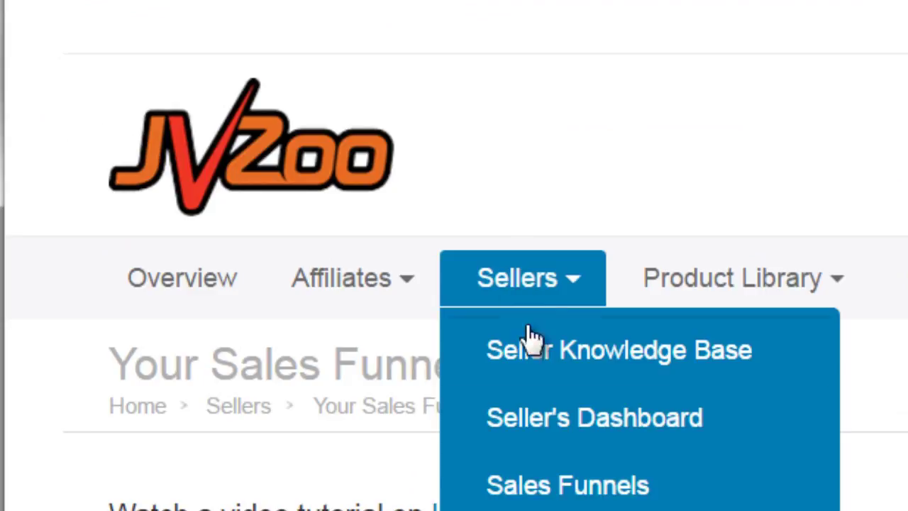
click(632, 487)
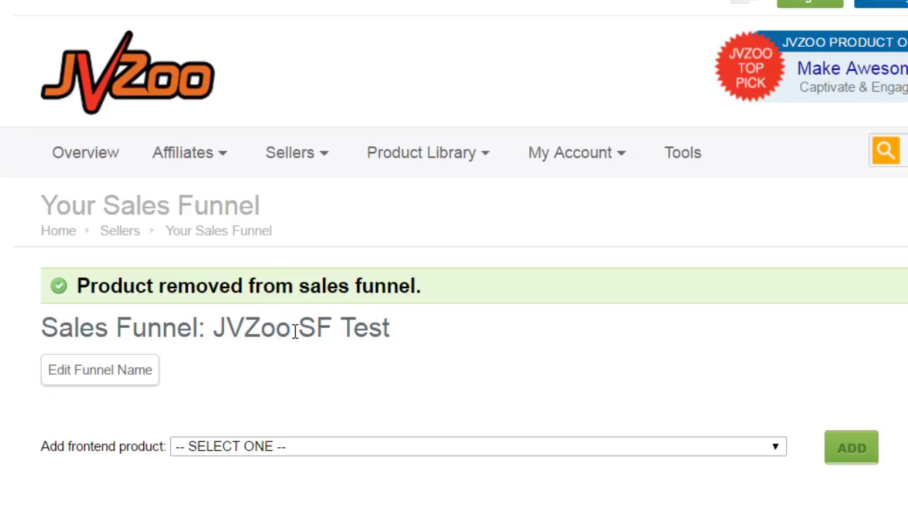
scroll(314, 387, down, 4)
scroll(315, 387, up, 4)
scroll(344, 409, down, 1)
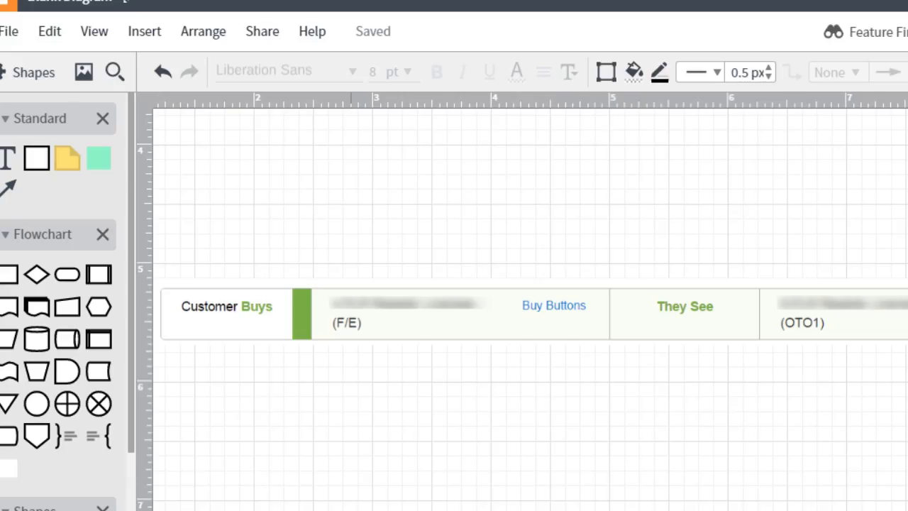
- Compare the JVZoo Customer Buys and Says No Thanks rows in Lucidchart with the matching Front End and OTO 1 statements in Word
click(277, 321)
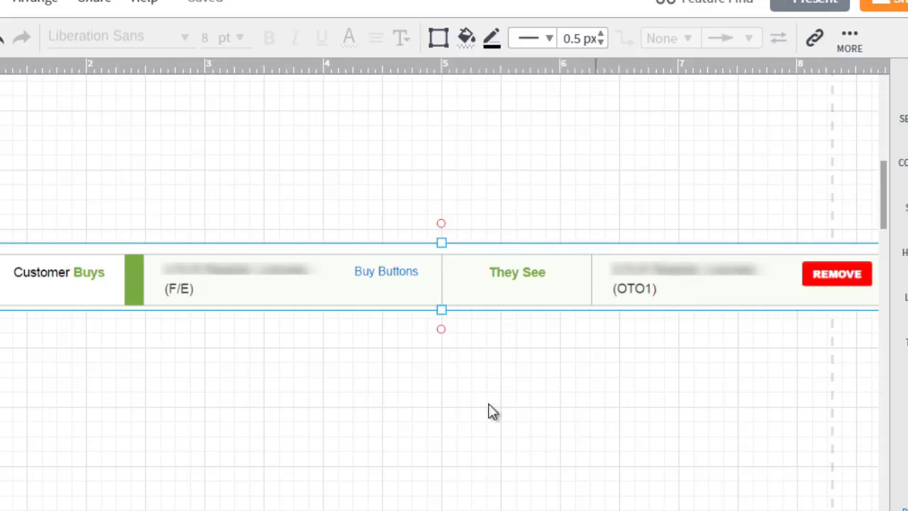
click(180, 504)
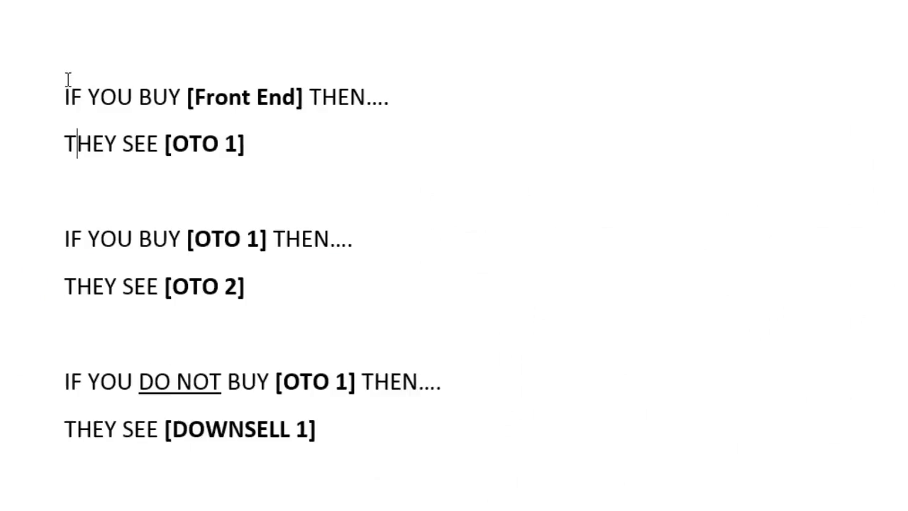
triple_click(144, 99)
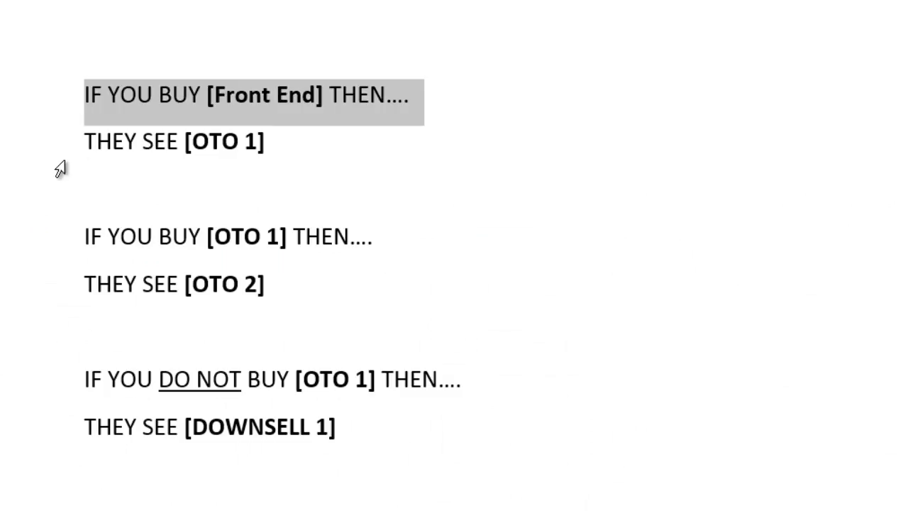
click(60, 163)
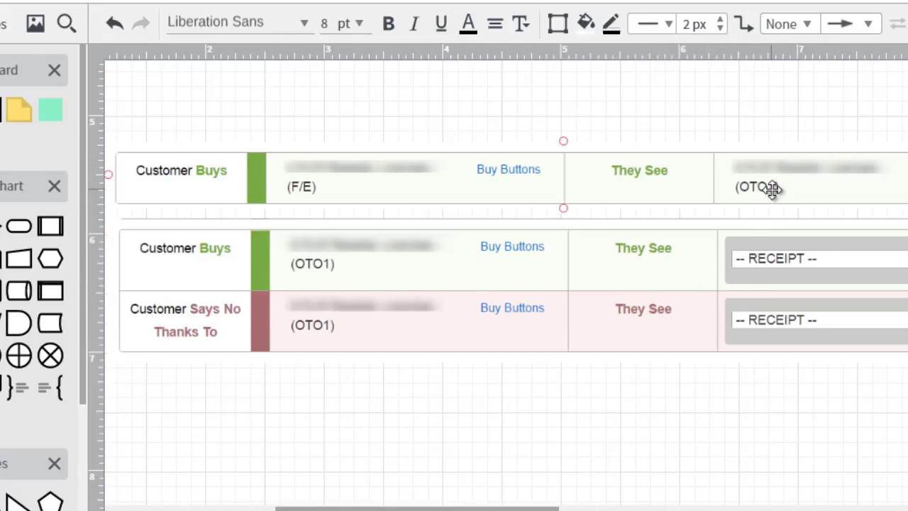
click(336, 254)
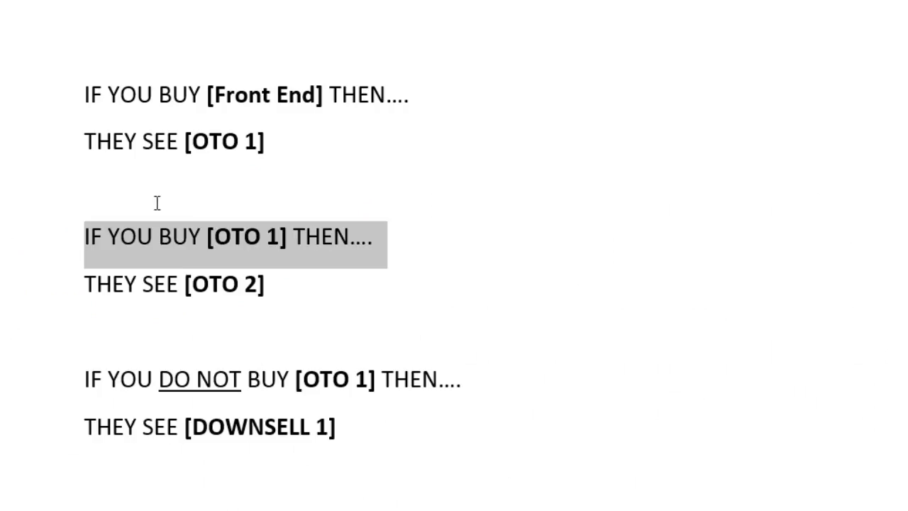
- Review the Front End, OTO 1 purchase and OTO 1 decline statements in the Word document one by one
drag(46, 104, 47, 145)
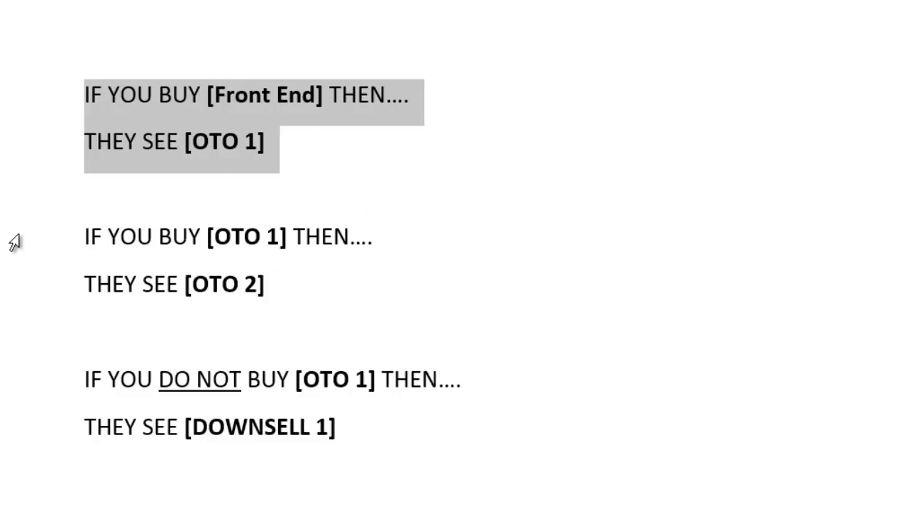
drag(16, 241, 19, 286)
drag(41, 386, 49, 432)
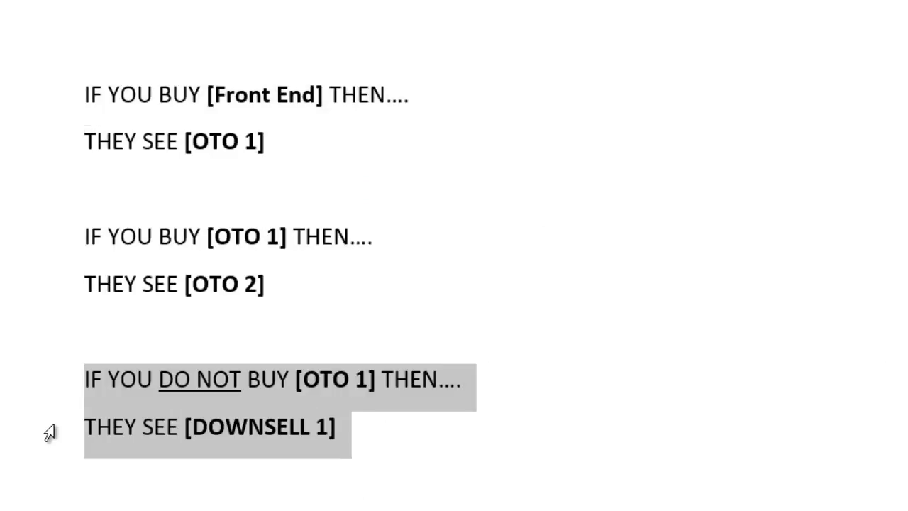
drag(44, 232, 42, 296)
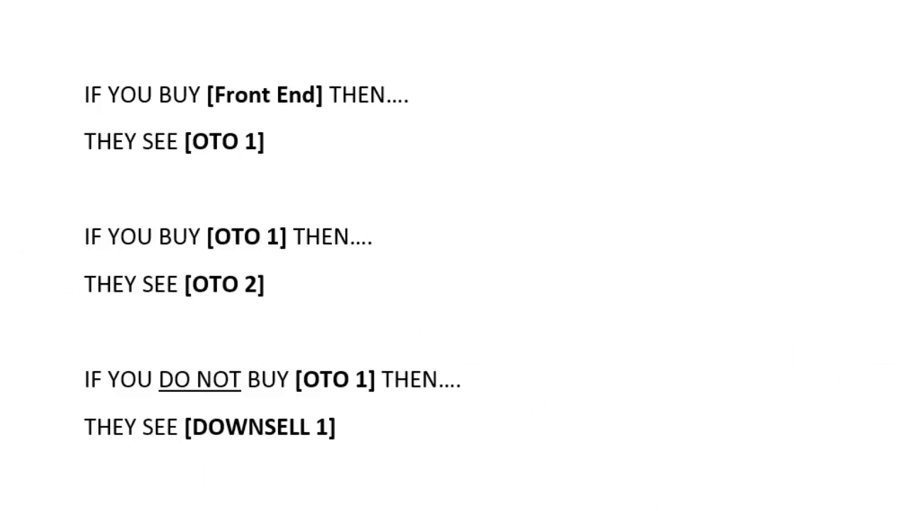
drag(67, 234, 67, 297)
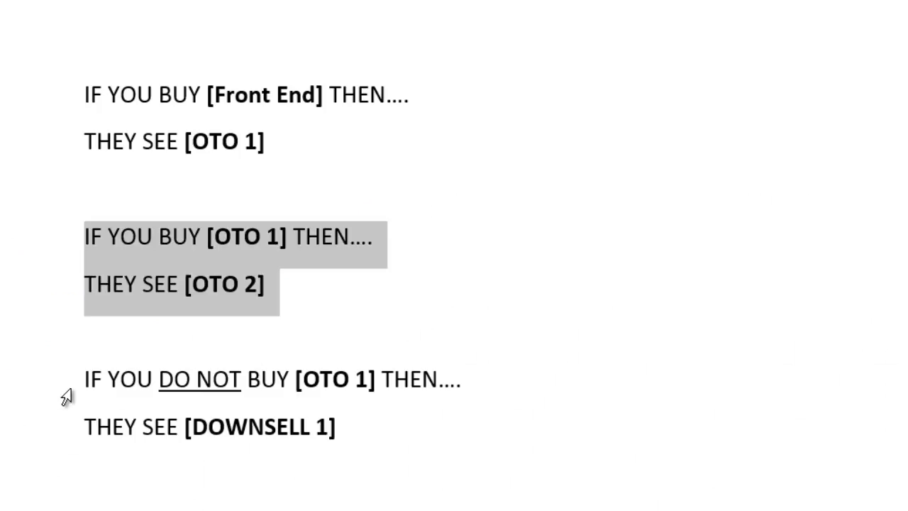
drag(66, 387, 73, 434)
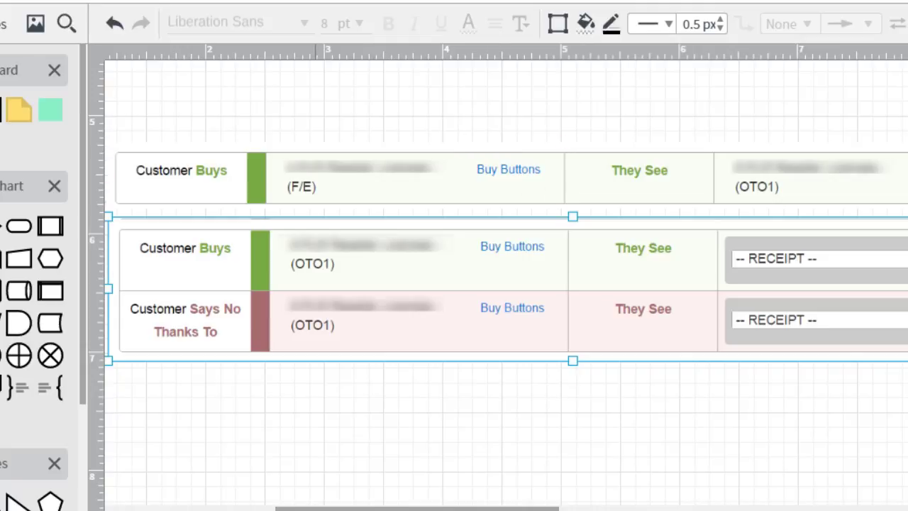
- Examine the Funnel Visual image with its branching offers further down the Lucidchart diagram
scroll(364, 282, down, 10)
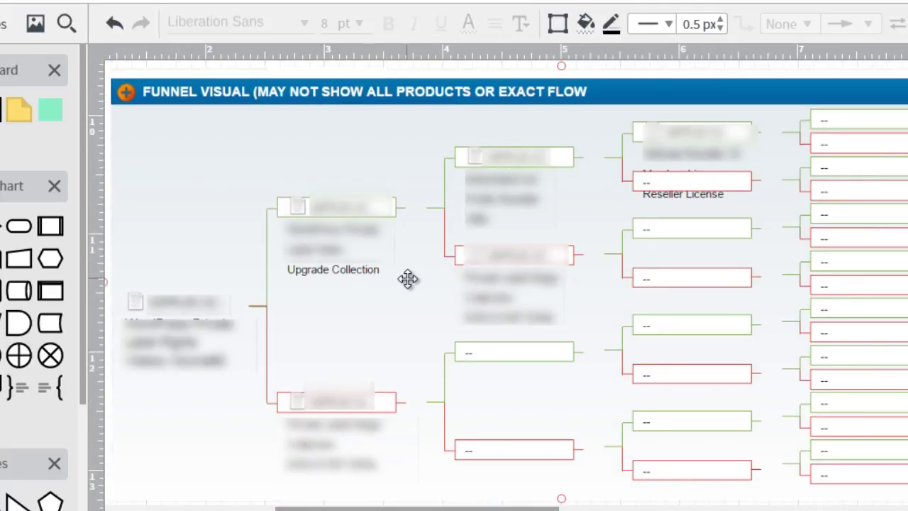
scroll(397, 271, down, 3)
scroll(387, 274, up, 3)
scroll(326, 231, down, 3)
scroll(326, 231, up, 3)
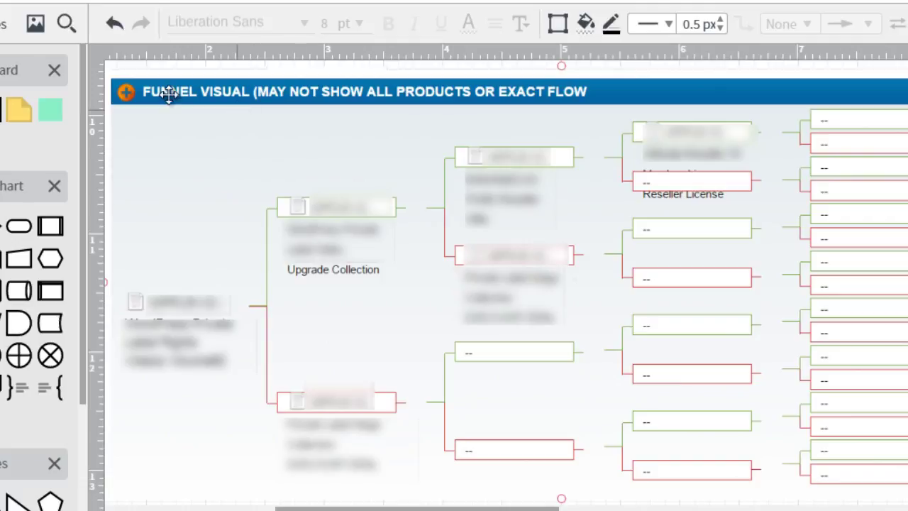